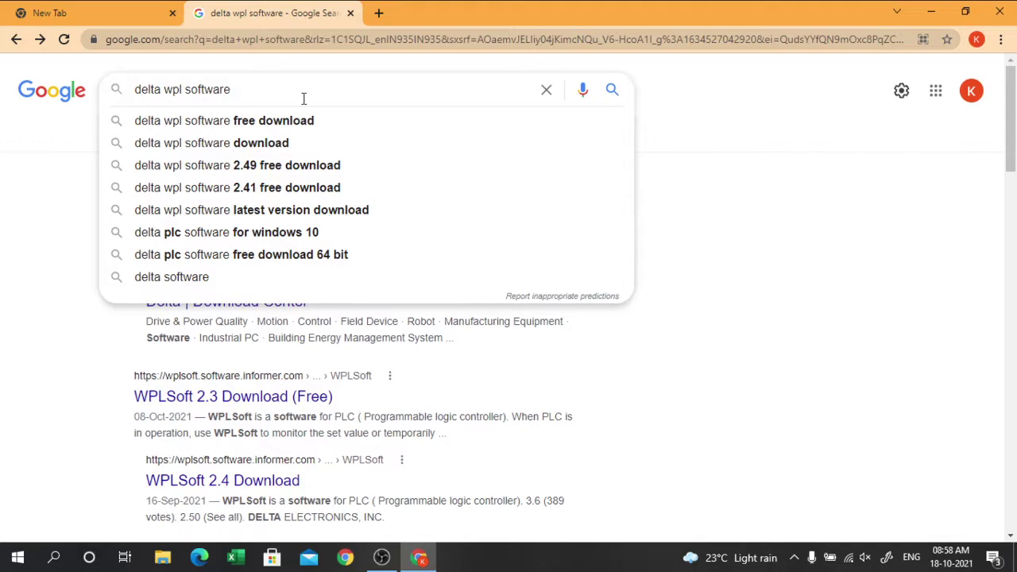
Search Google for "delta wpl software" and open the Download Center - Delta Electronics result
key(Return)
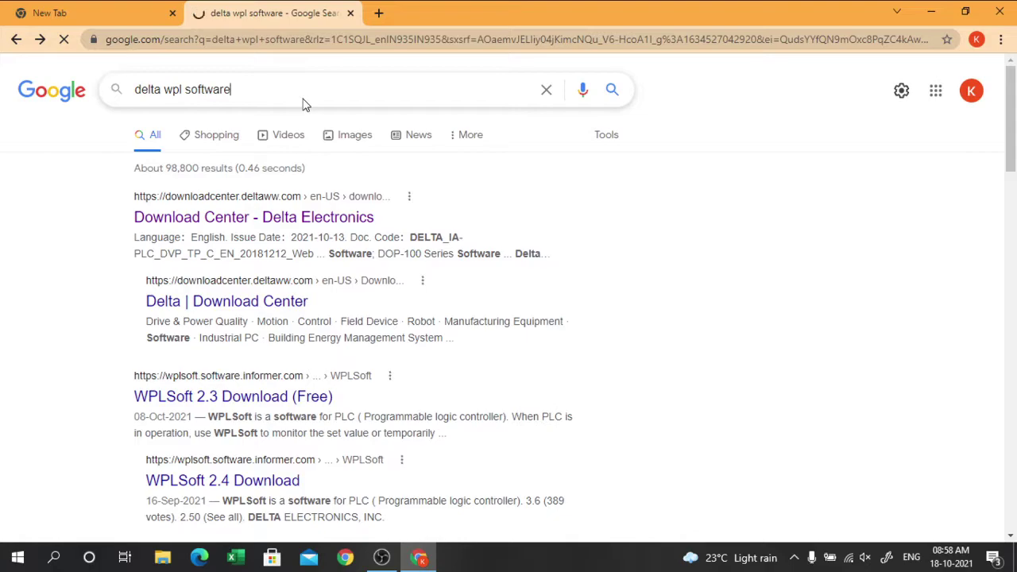
click(272, 217)
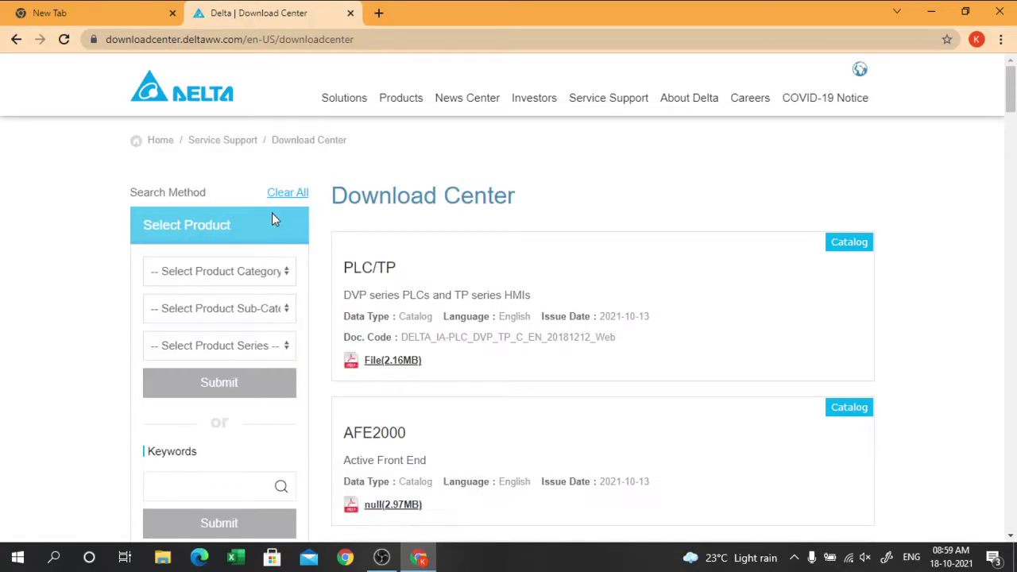
Filter the Download Center by Industrial Automation, PLC - Programmable Logic Controllers and DVP-ES3/ES2 Series, and submit the selection
click(280, 271)
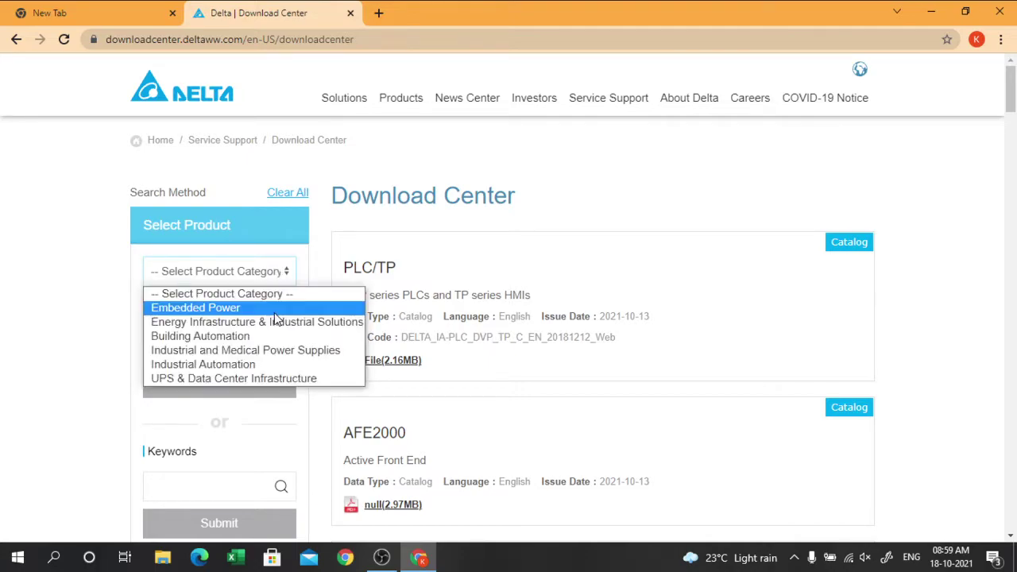
click(271, 364)
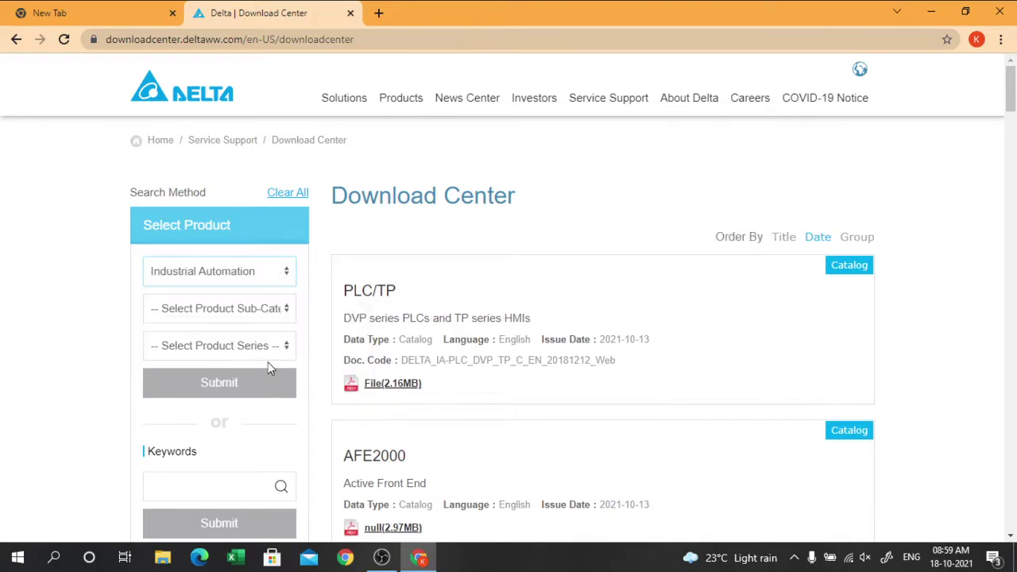
click(274, 315)
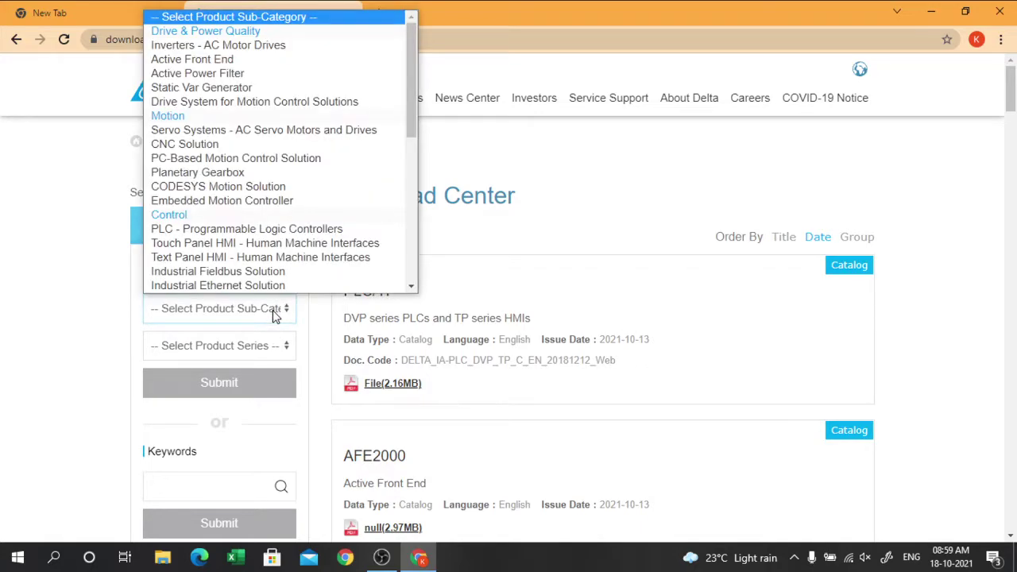
click(289, 236)
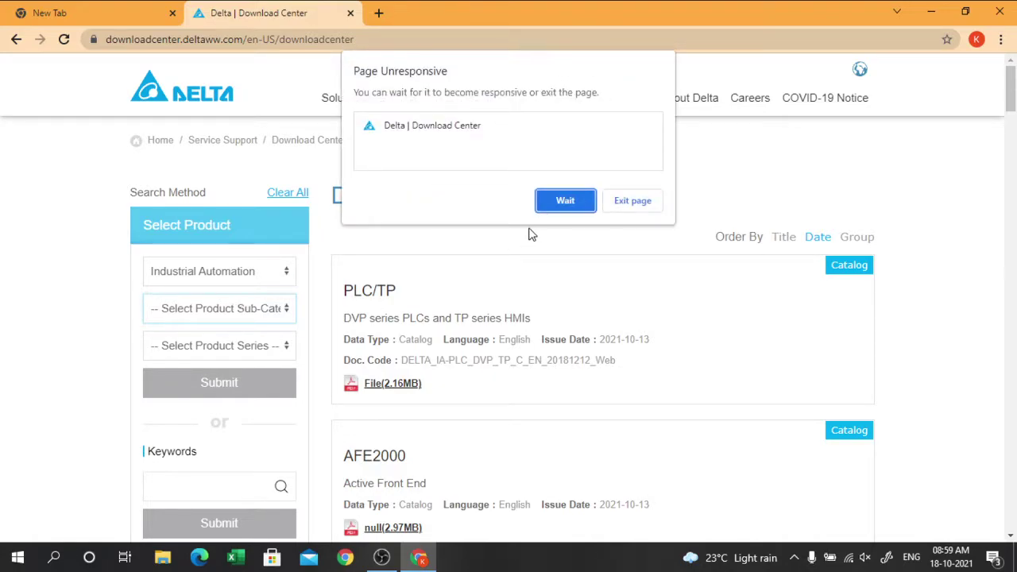
click(574, 210)
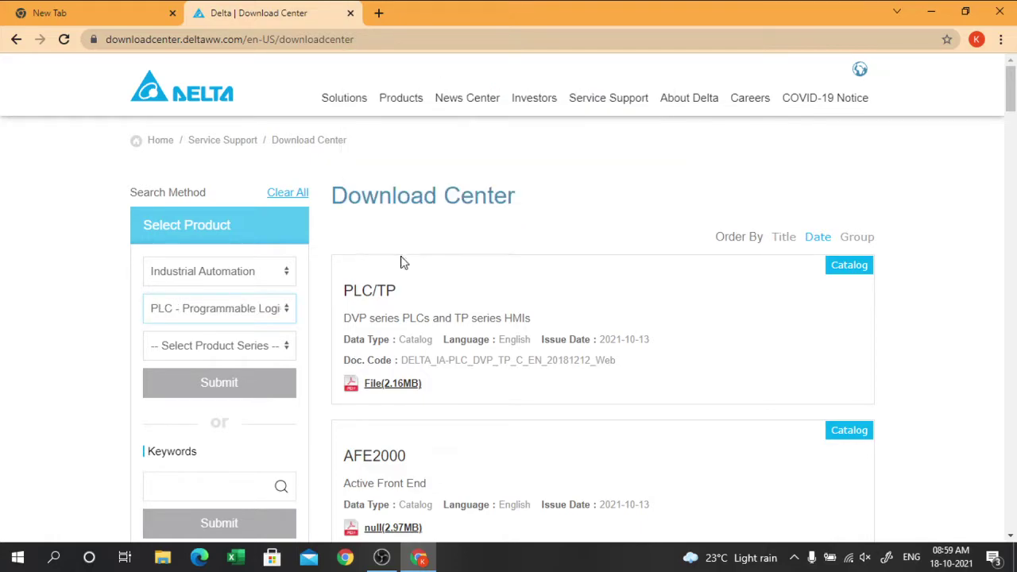
click(265, 353)
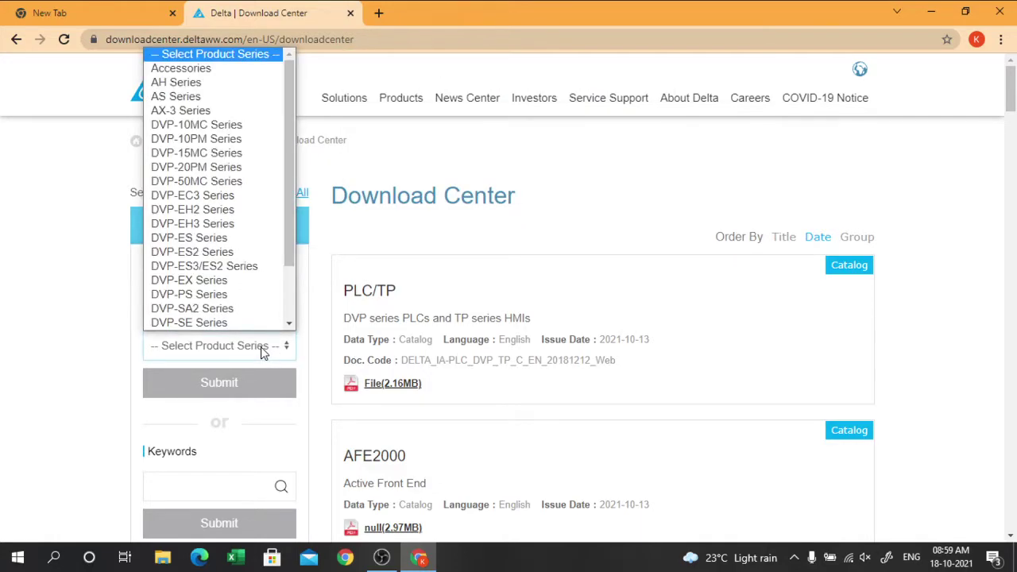
click(266, 270)
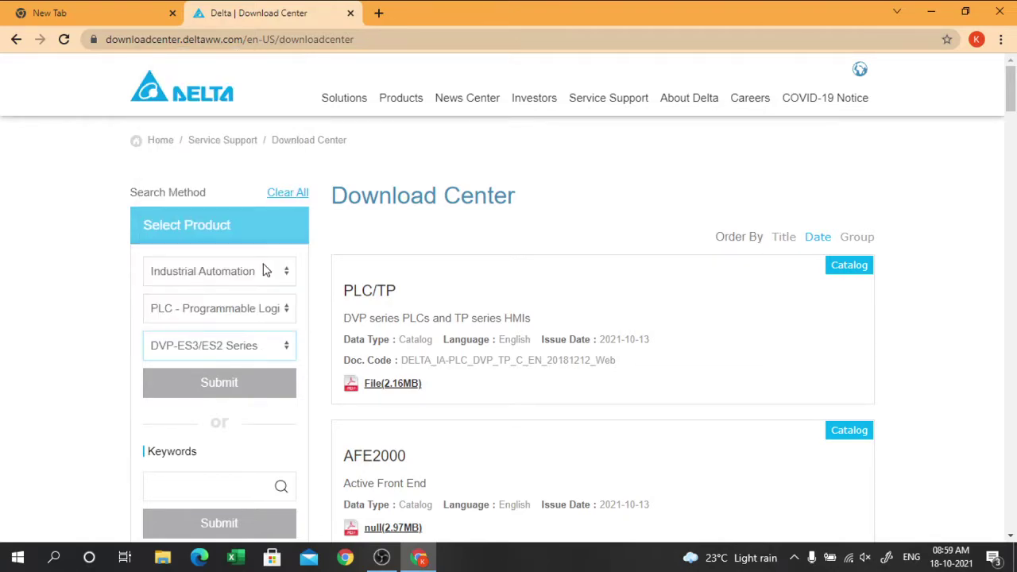
click(251, 393)
Look through the catalogs and software entries listed in the Download Center while the filter is applied
scroll(586, 205, down, 7)
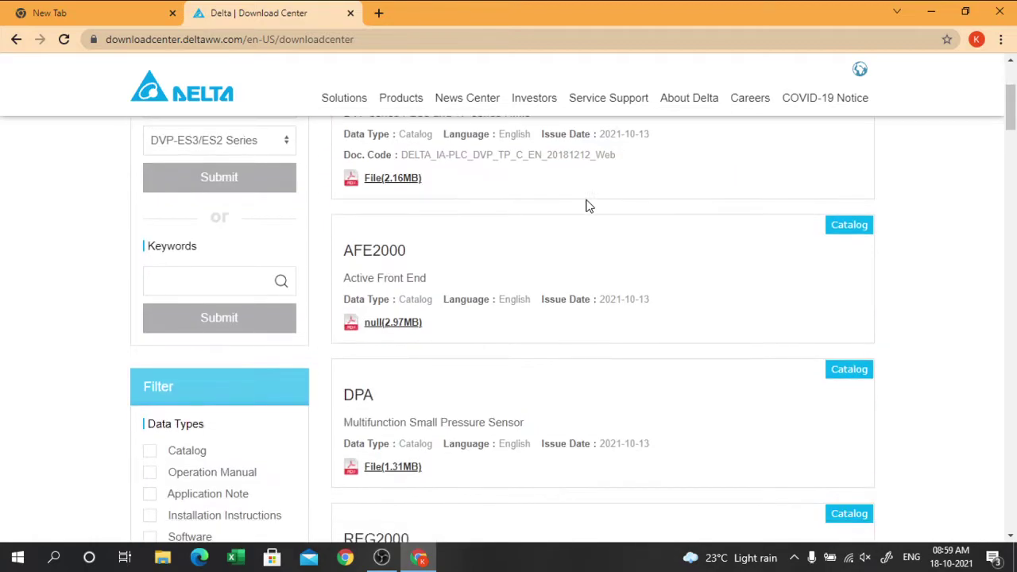
scroll(586, 206, down, 5)
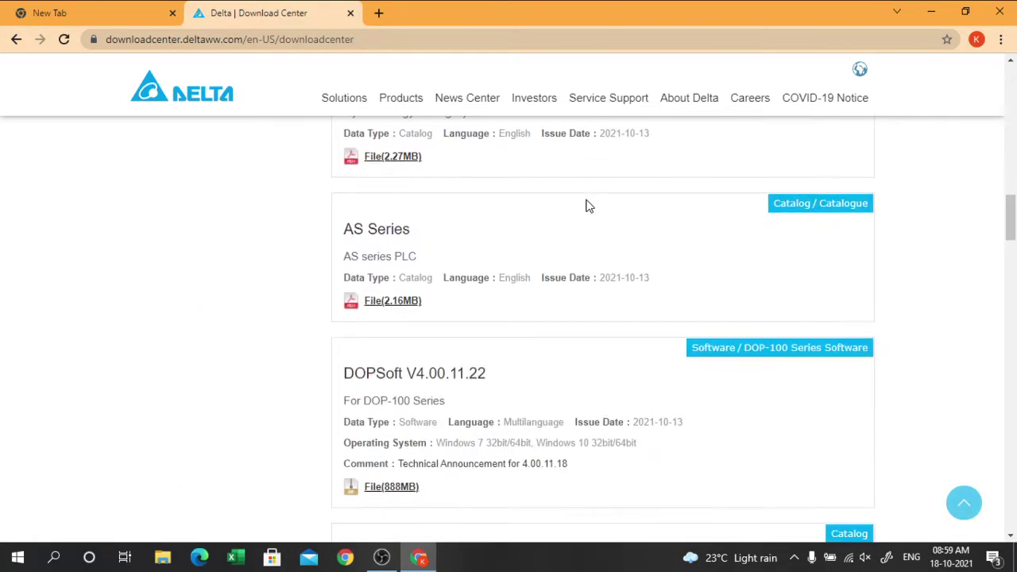
scroll(586, 206, down, 5)
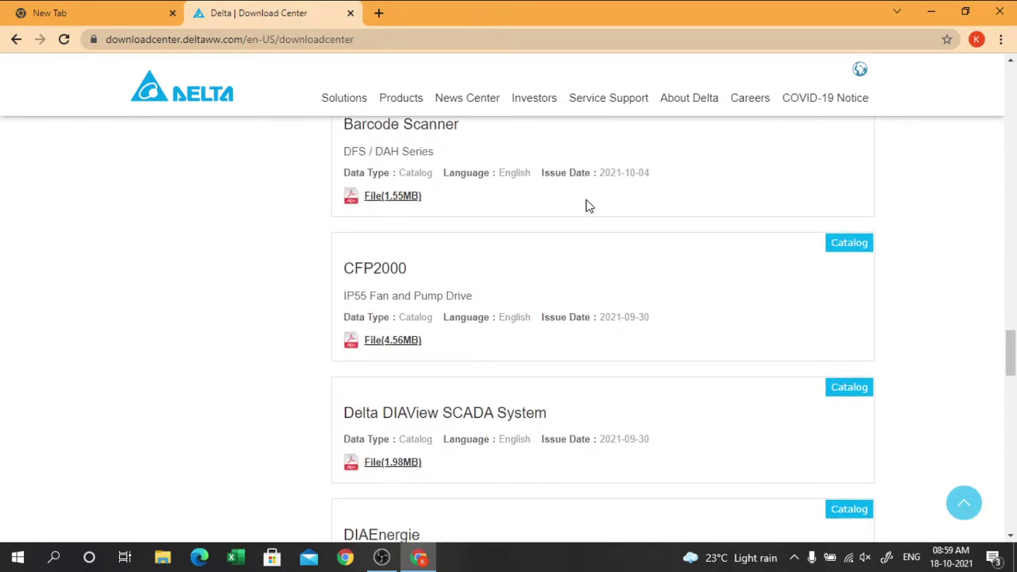
scroll(585, 206, down, 8)
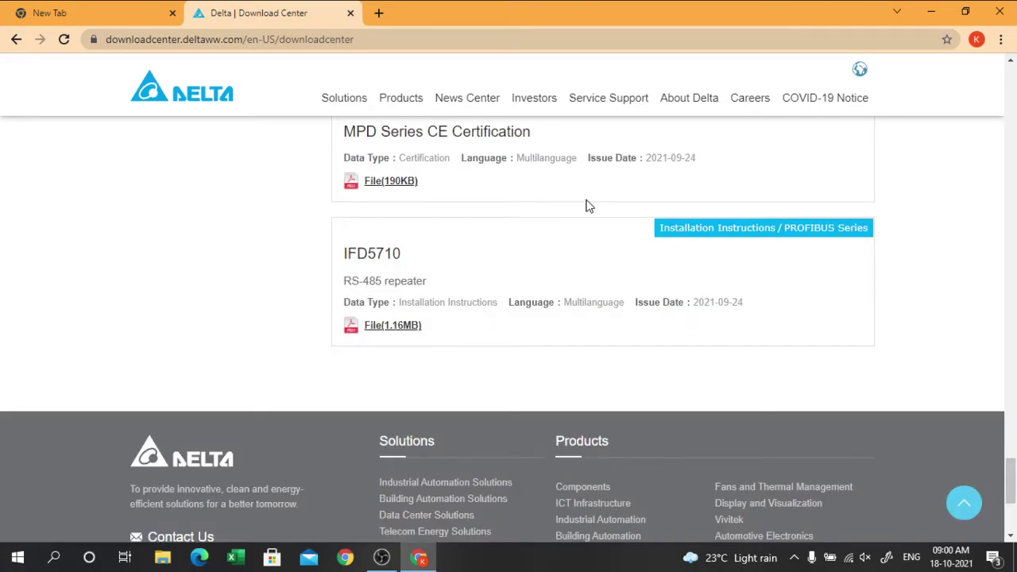
scroll(585, 206, up, 5)
scroll(589, 206, up, 3)
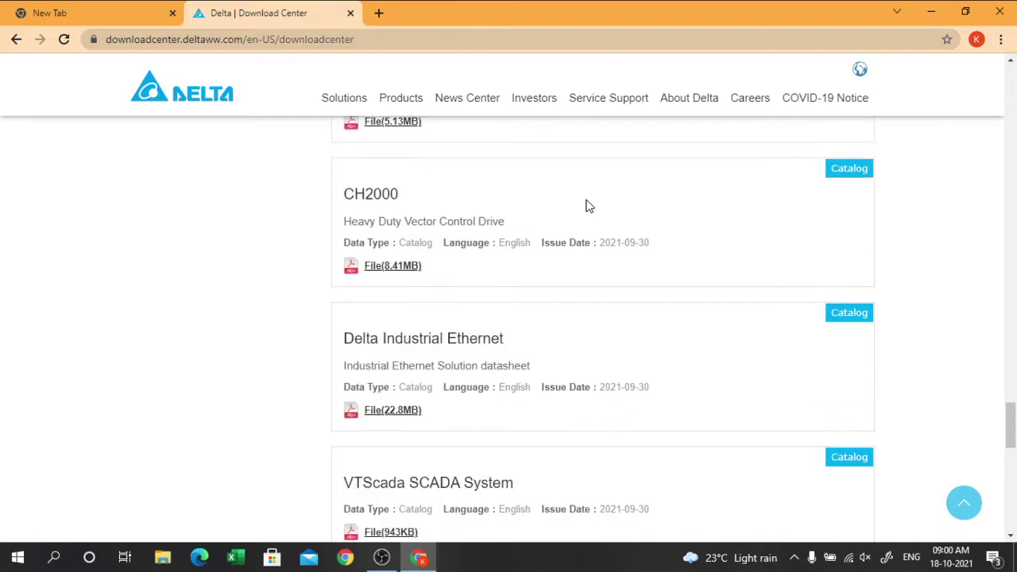
scroll(589, 206, up, 3)
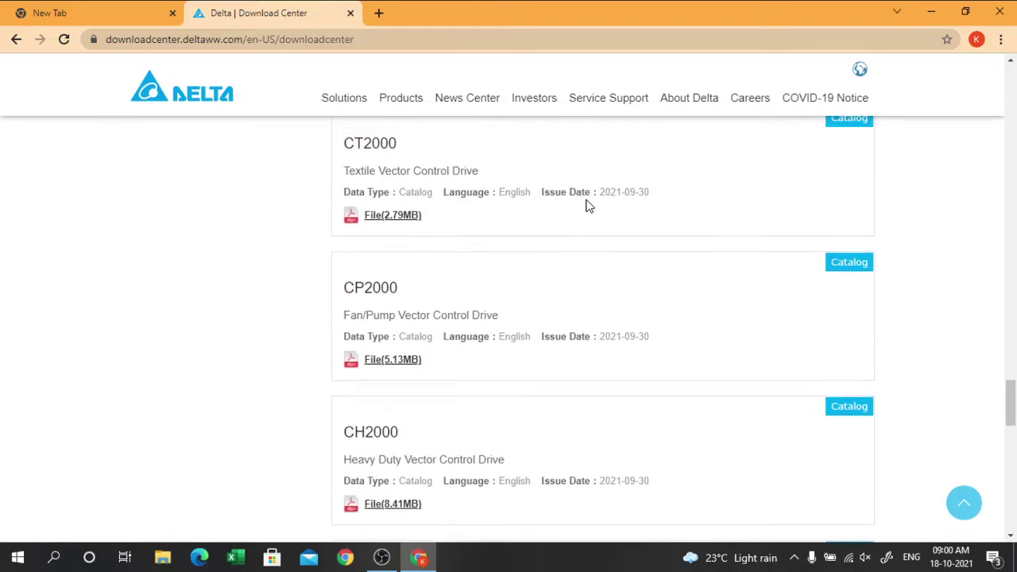
scroll(589, 206, up, 5)
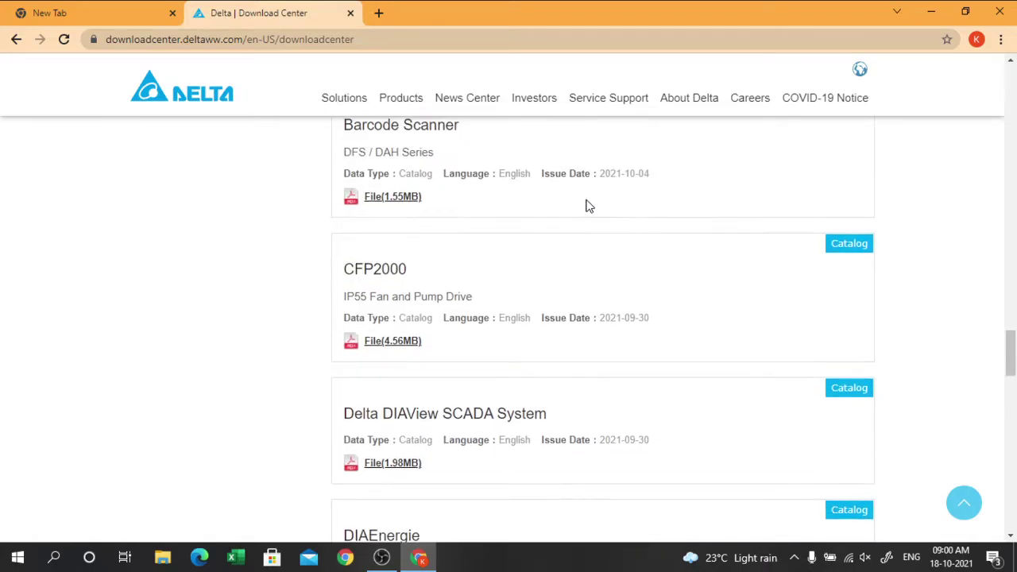
scroll(589, 206, up, 4)
scroll(589, 206, up, 5)
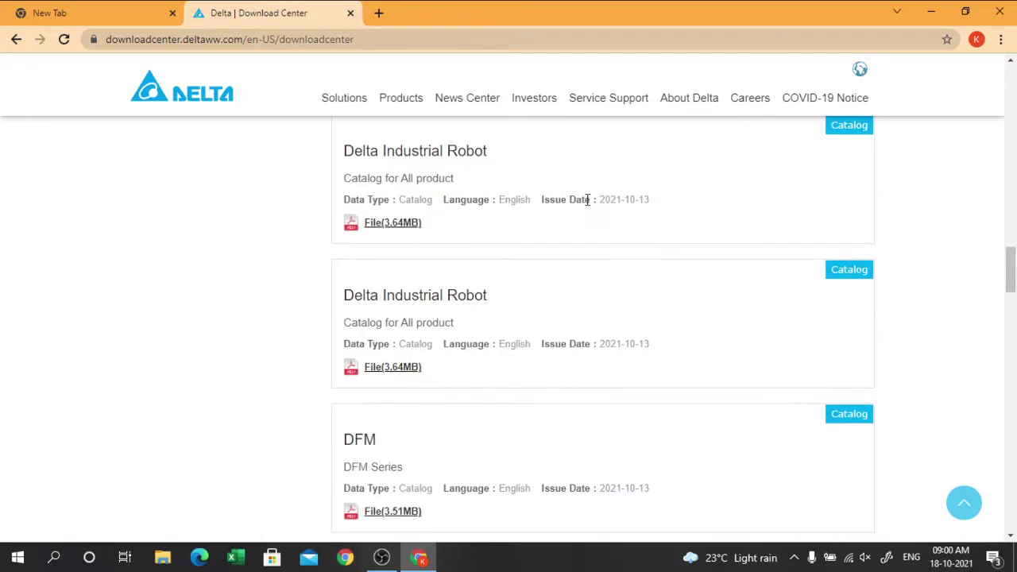
scroll(589, 206, up, 5)
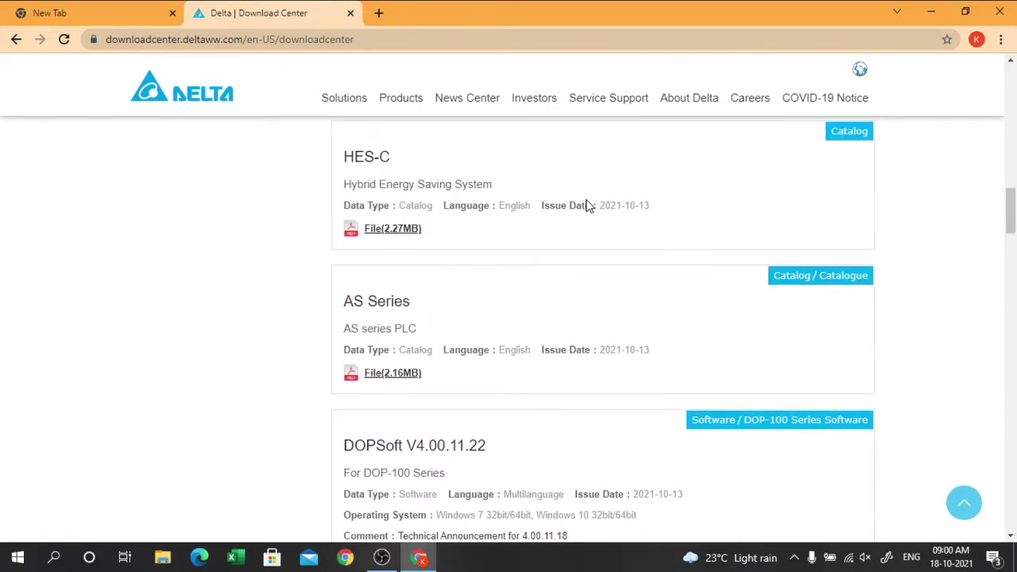
scroll(589, 206, up, 3)
scroll(589, 206, up, 3)
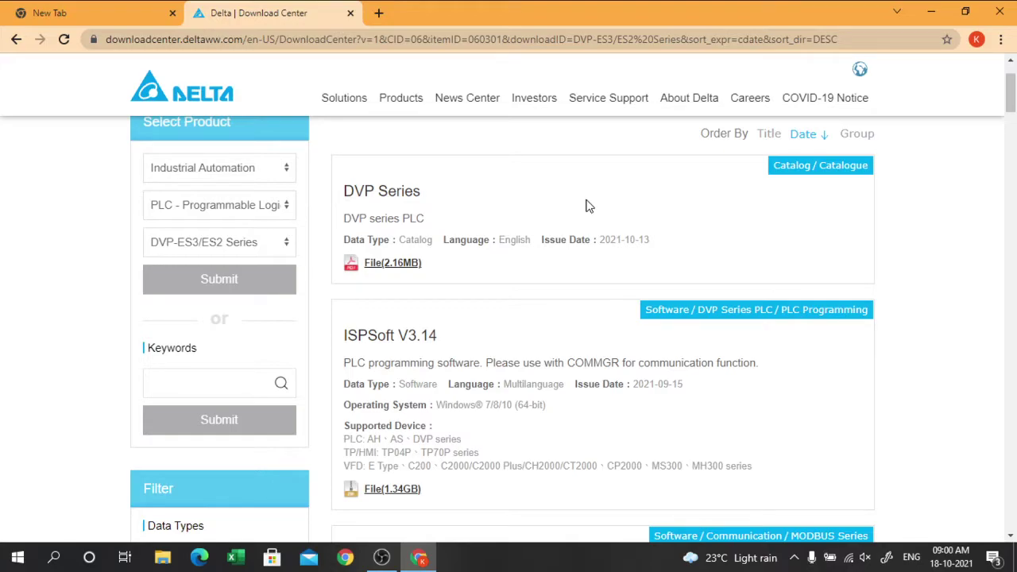
Find WPLSoft V2.50 among the DVP-ES3/ES2 Series entries and start downloading its zip file
scroll(589, 205, down, 3)
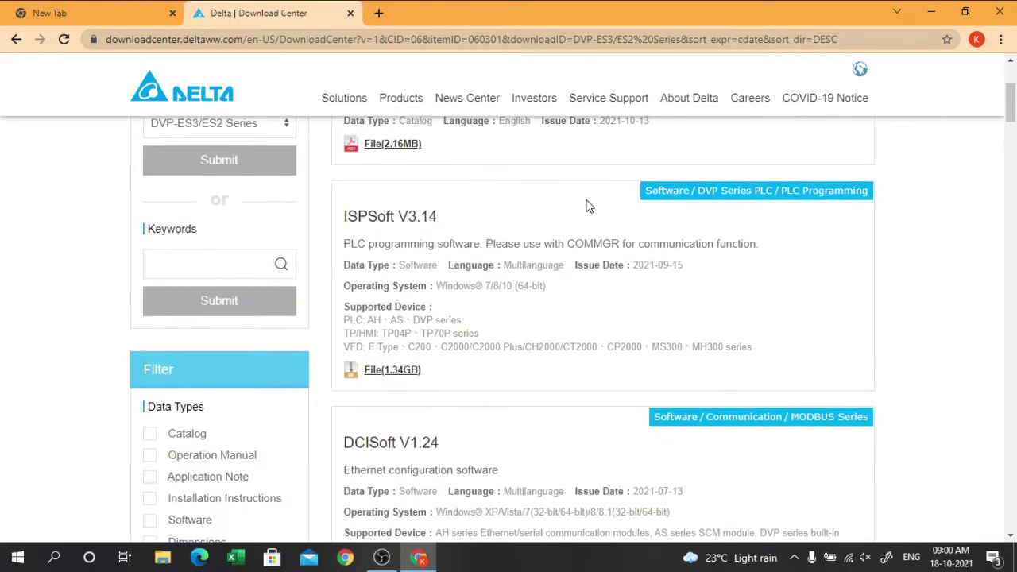
scroll(589, 206, down, 3)
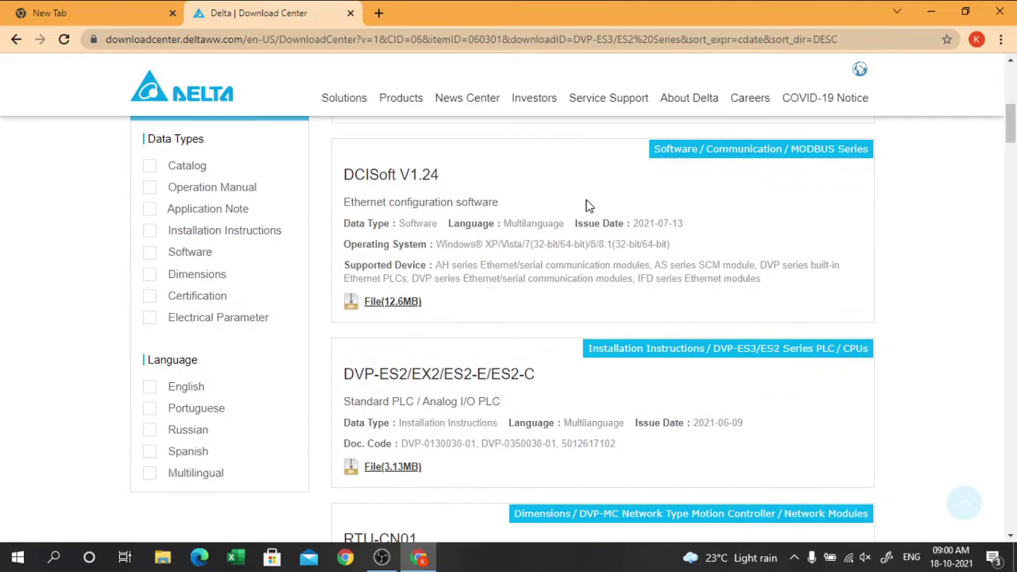
scroll(589, 206, down, 3)
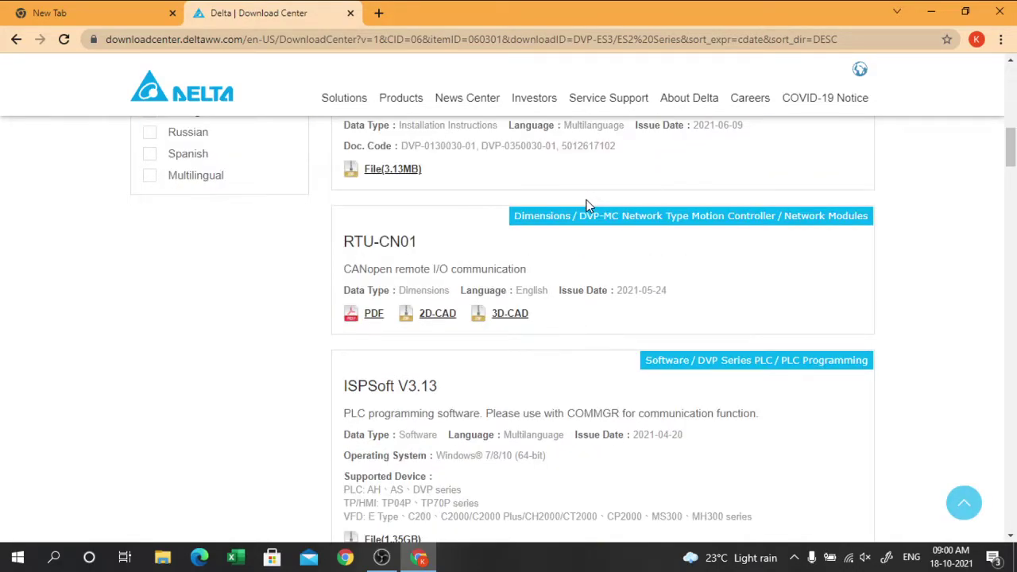
scroll(589, 206, down, 3)
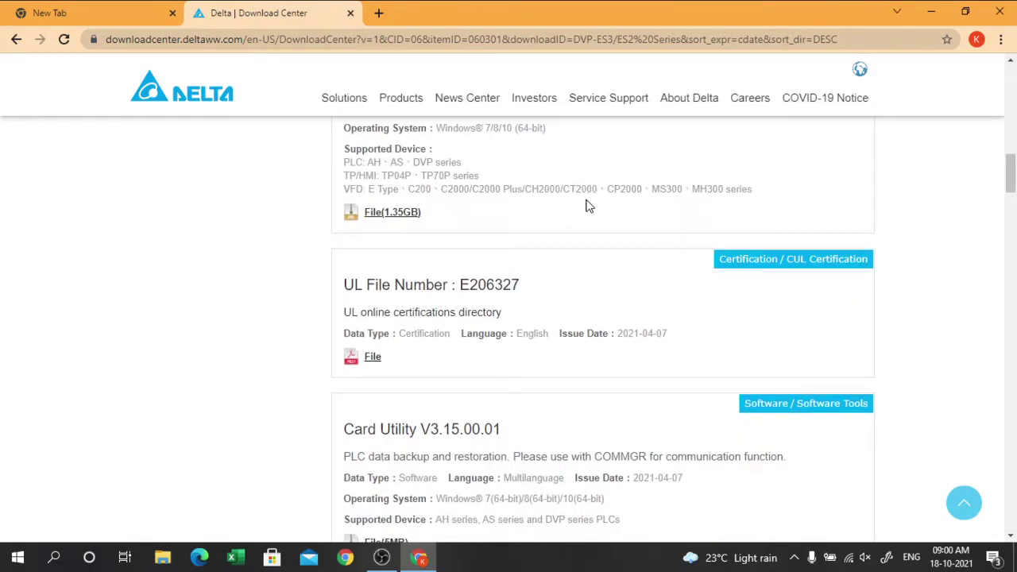
scroll(589, 206, down, 3)
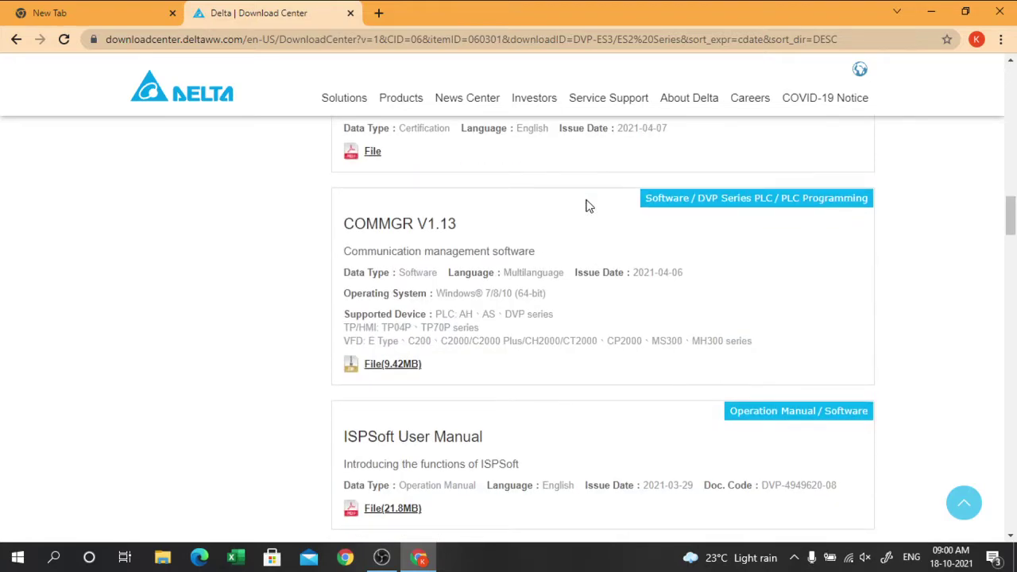
scroll(589, 206, down, 4)
scroll(589, 205, down, 3)
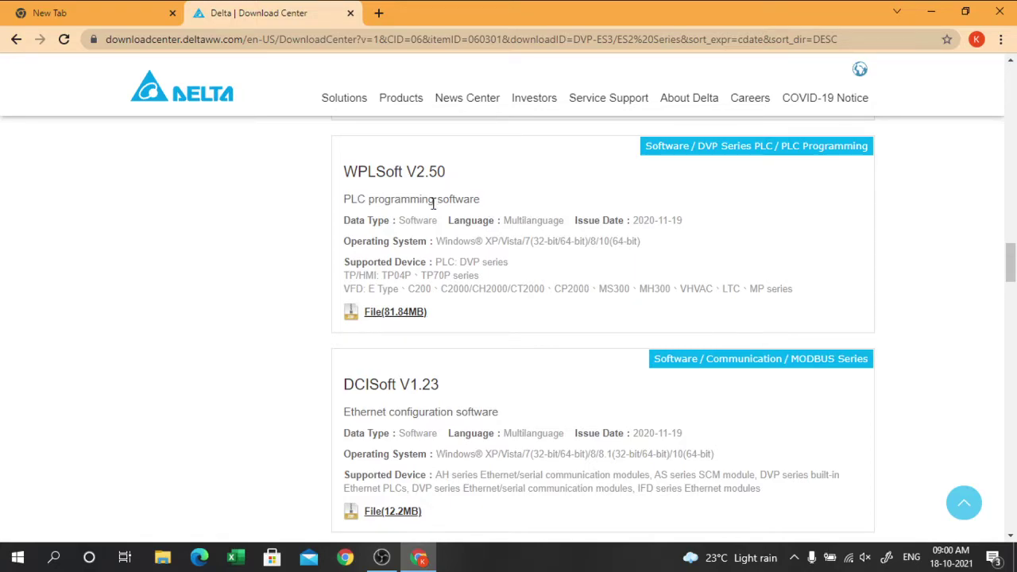
drag(433, 203, 439, 173)
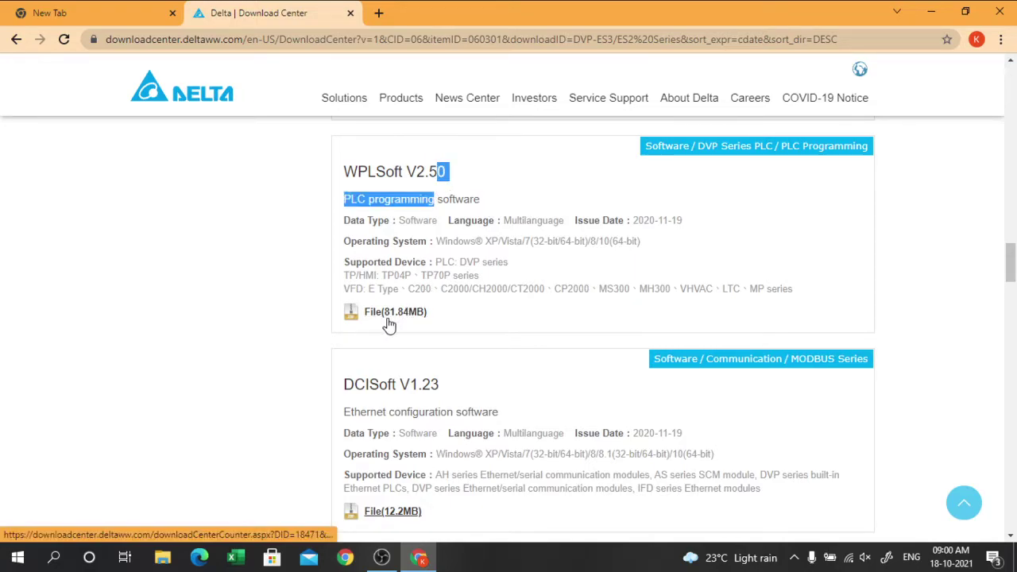
click(395, 315)
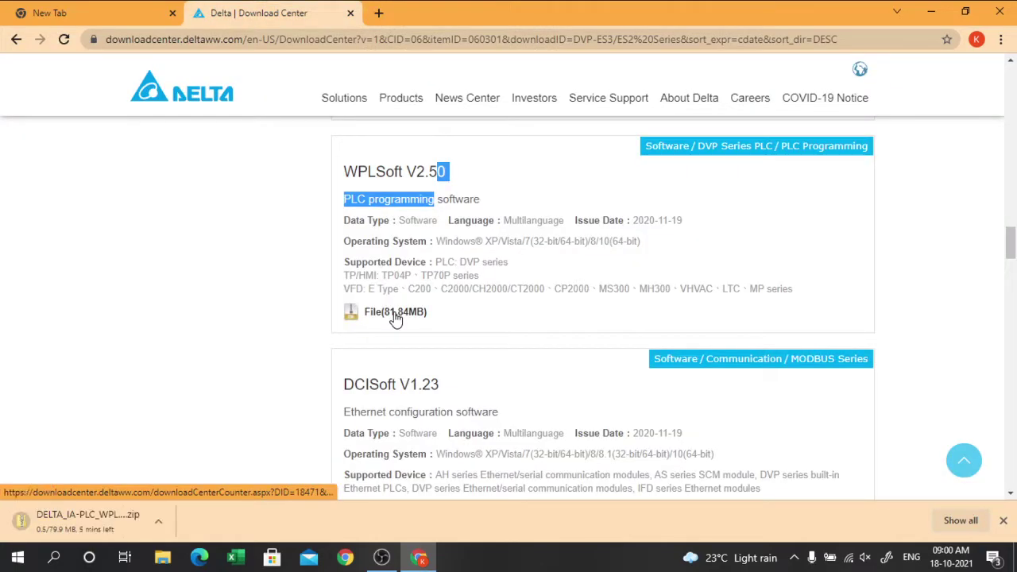
Pause the WPLSoft V2.50 zip download, open the browser's full downloads list and cancel the download there
click(158, 520)
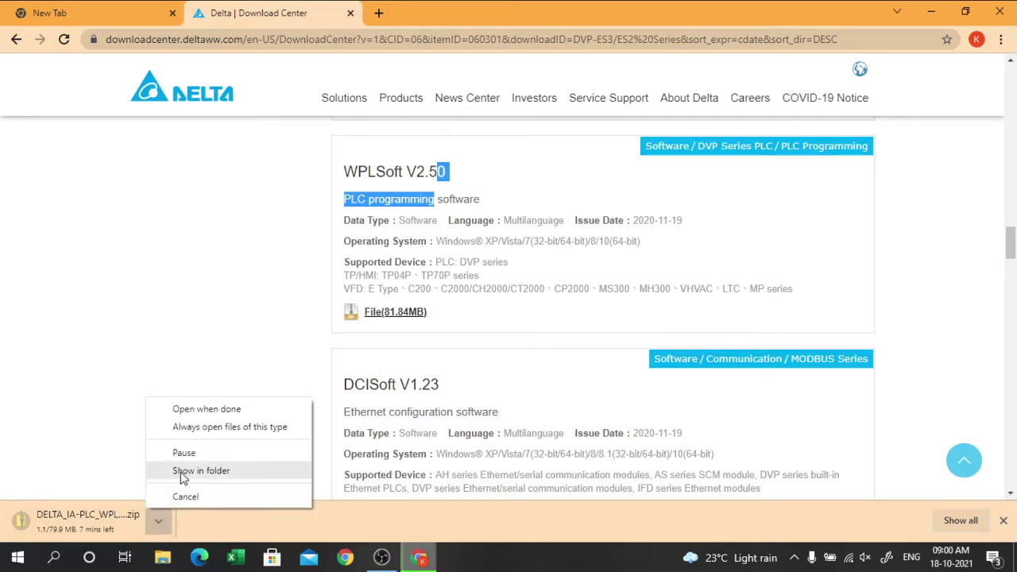
click(191, 453)
click(478, 263)
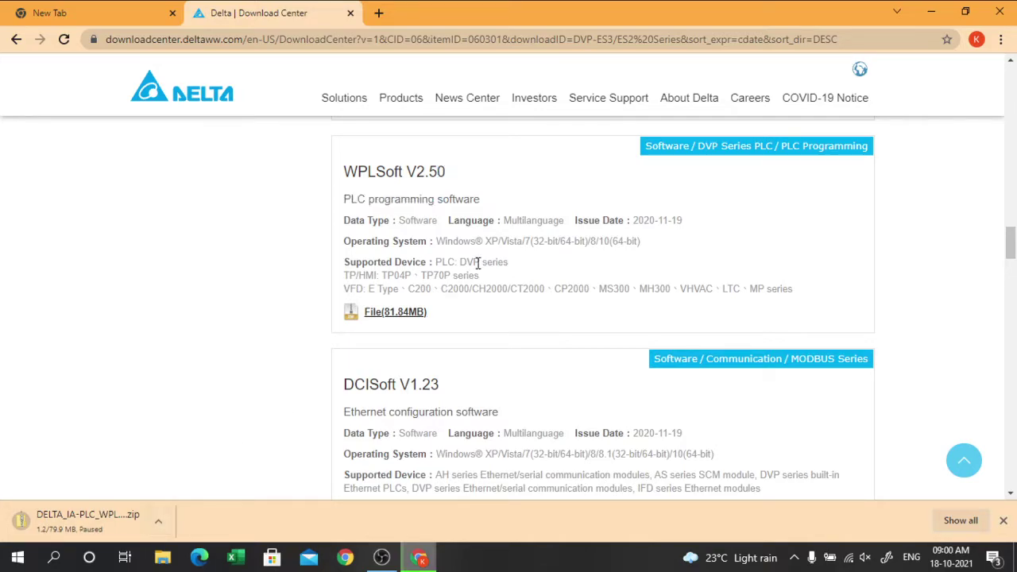
click(1000, 38)
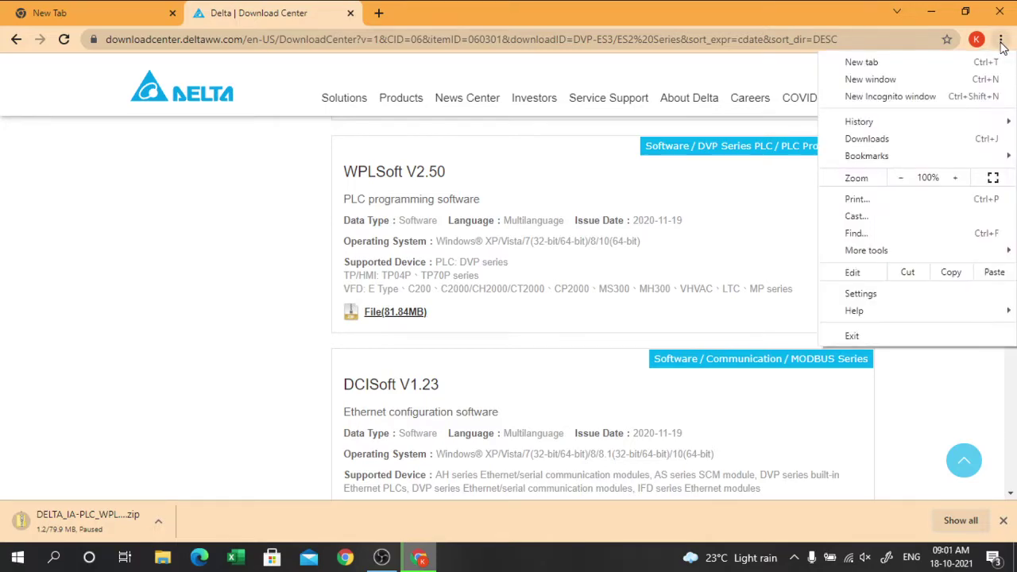
click(917, 140)
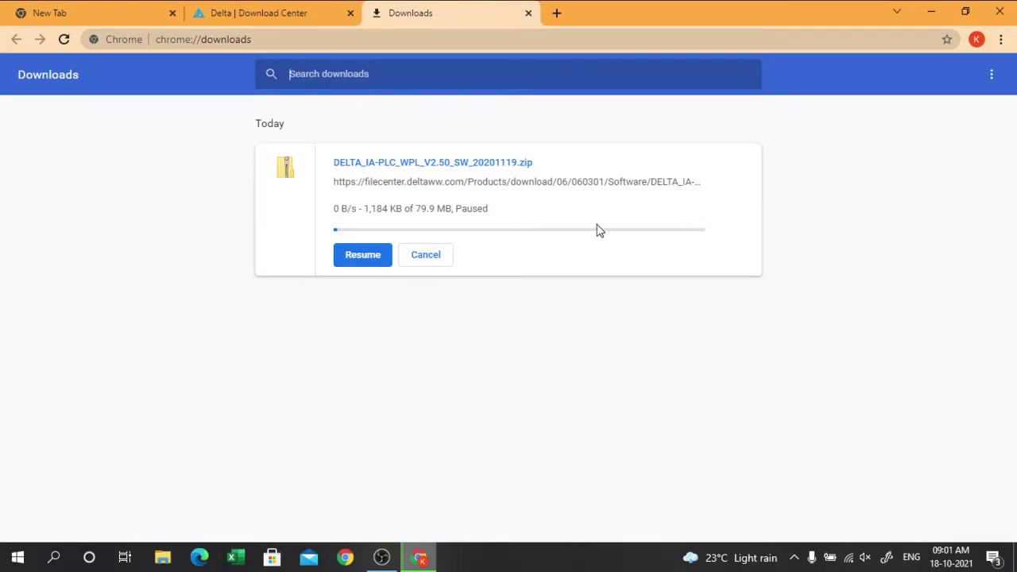
click(429, 256)
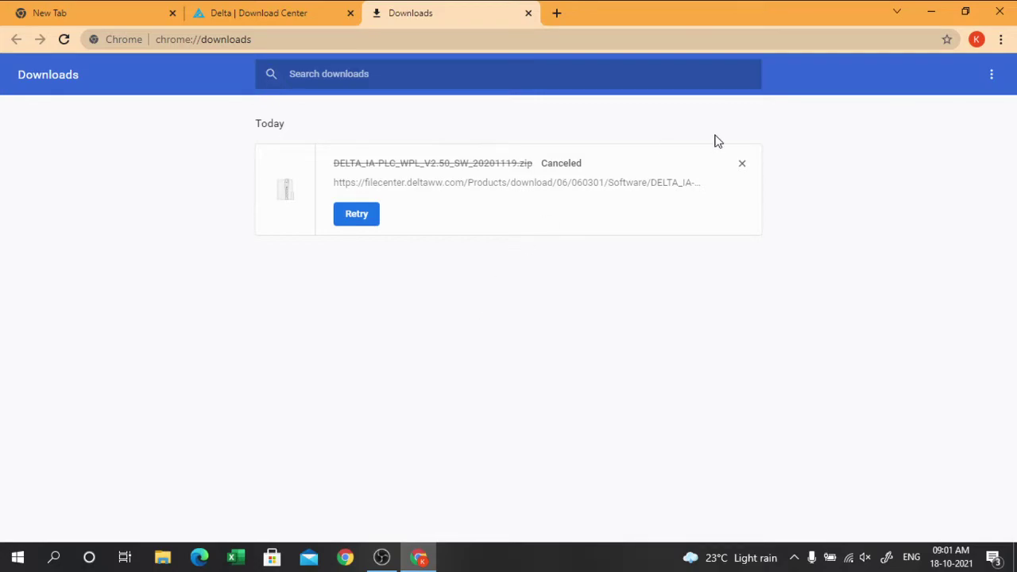
Leave the browser for the desktop and open This PC in File Explorer
click(938, 11)
click(942, 10)
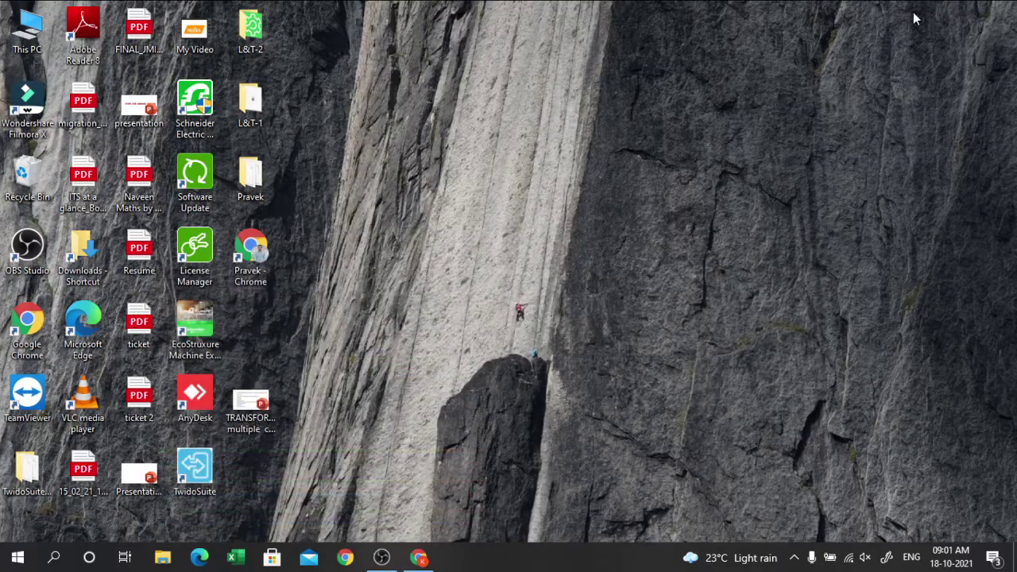
click(37, 43)
double_click(37, 44)
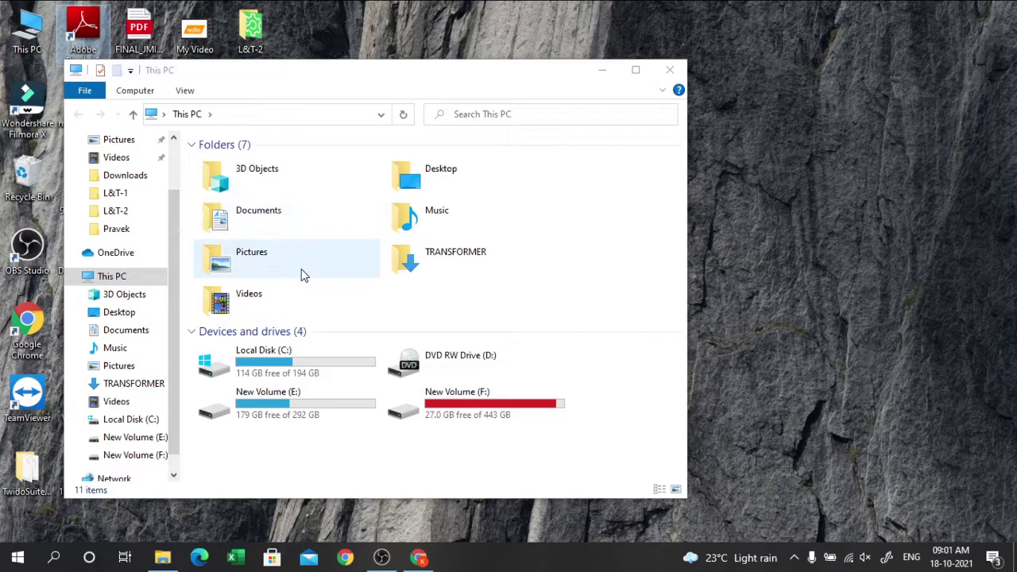
click(248, 188)
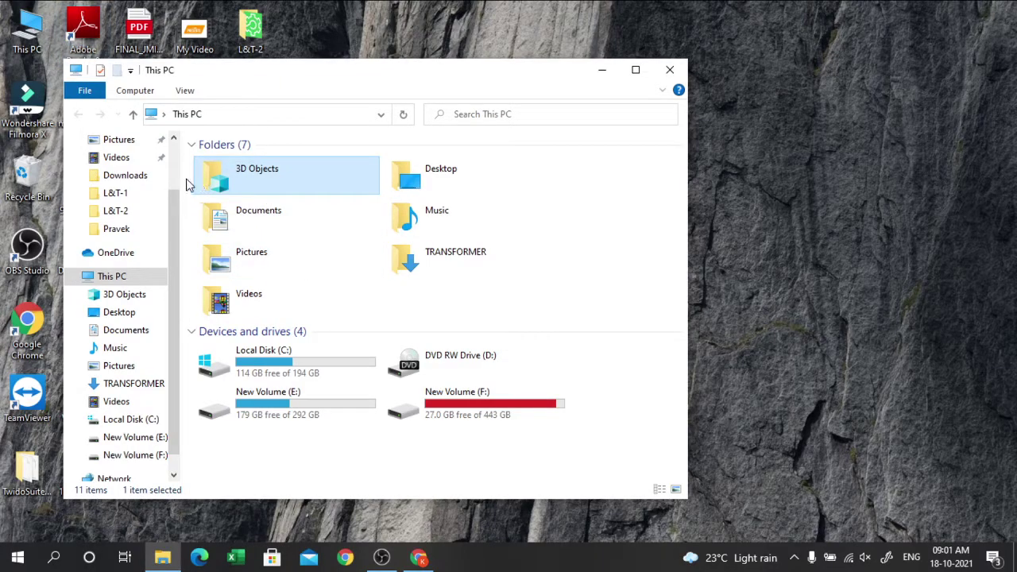
Open the Downloads folder in a maximized window and open the DELTA_IA-PLC_WPLSoft-V2.49_SW_20191220 zip archive
click(145, 182)
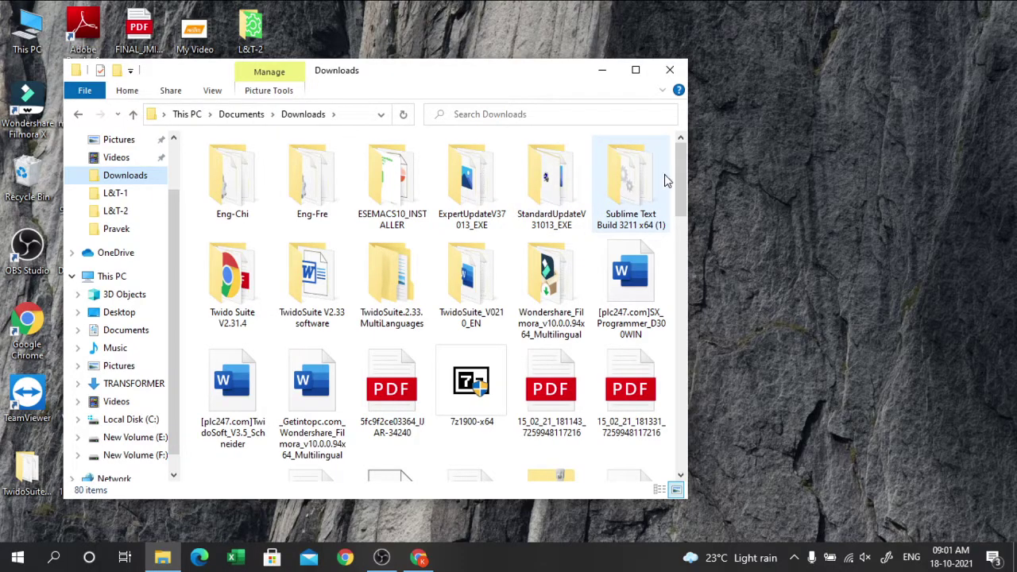
click(637, 71)
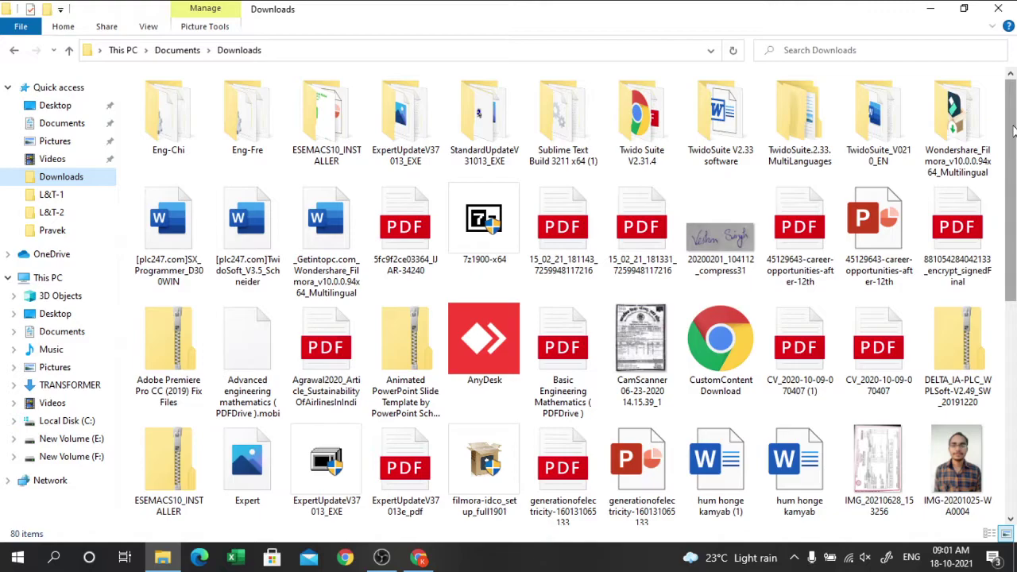
scroll(1013, 159, down, 1)
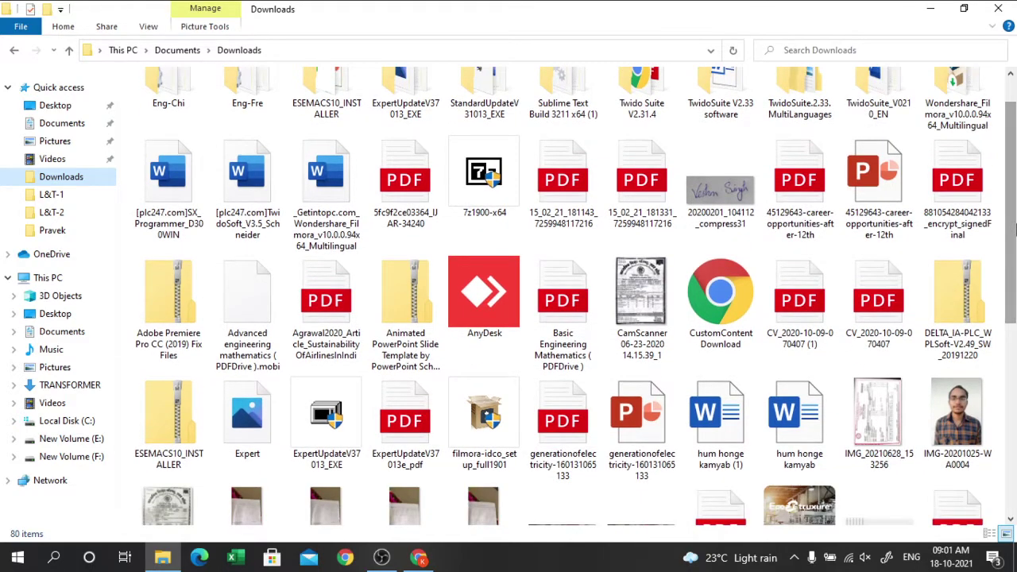
scroll(1015, 230, down, 3)
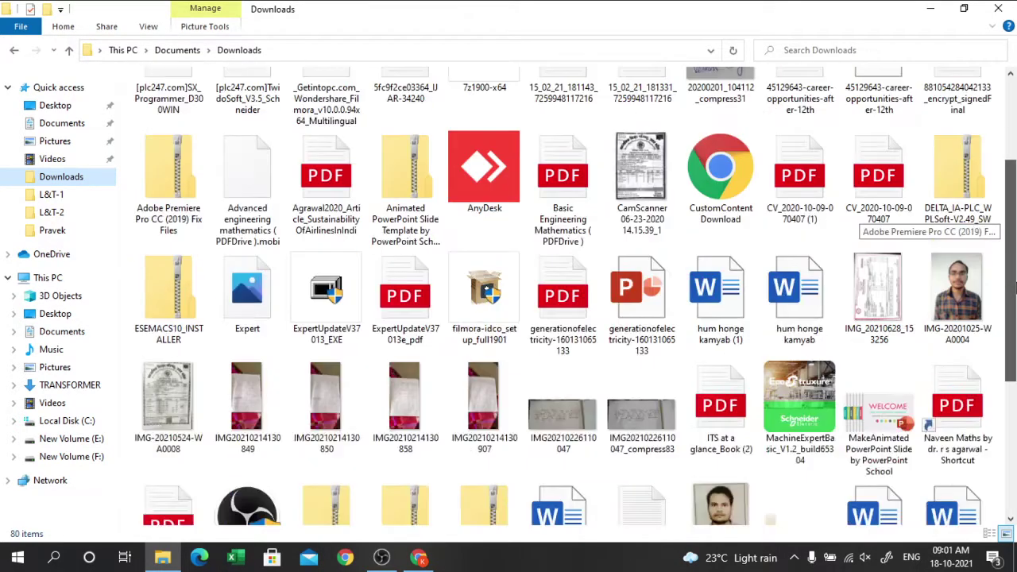
click(960, 194)
double_click(959, 193)
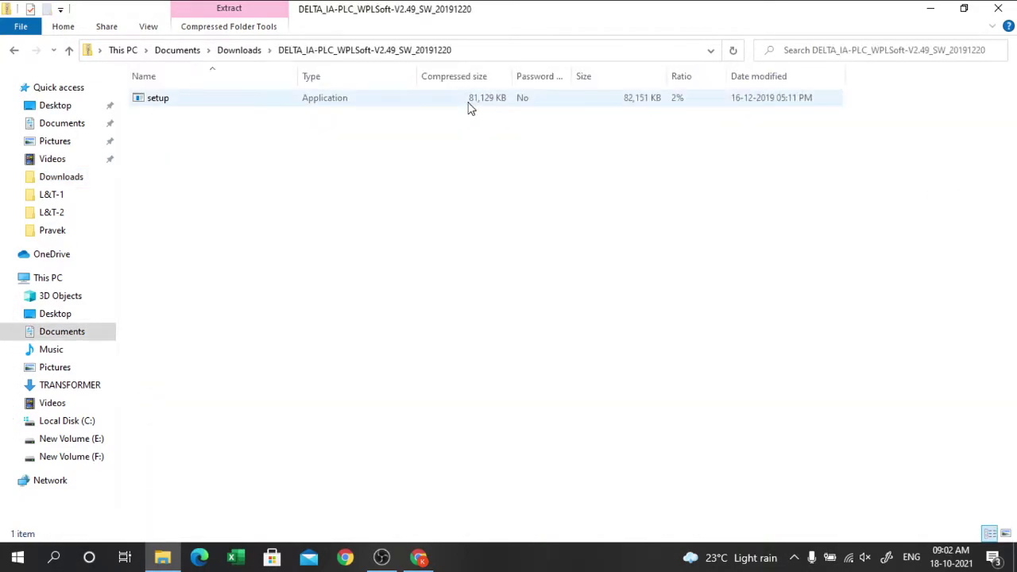
Start the setup application inside the WPLSoft V2.49 archive and dismiss the extraction dialog
click(374, 109)
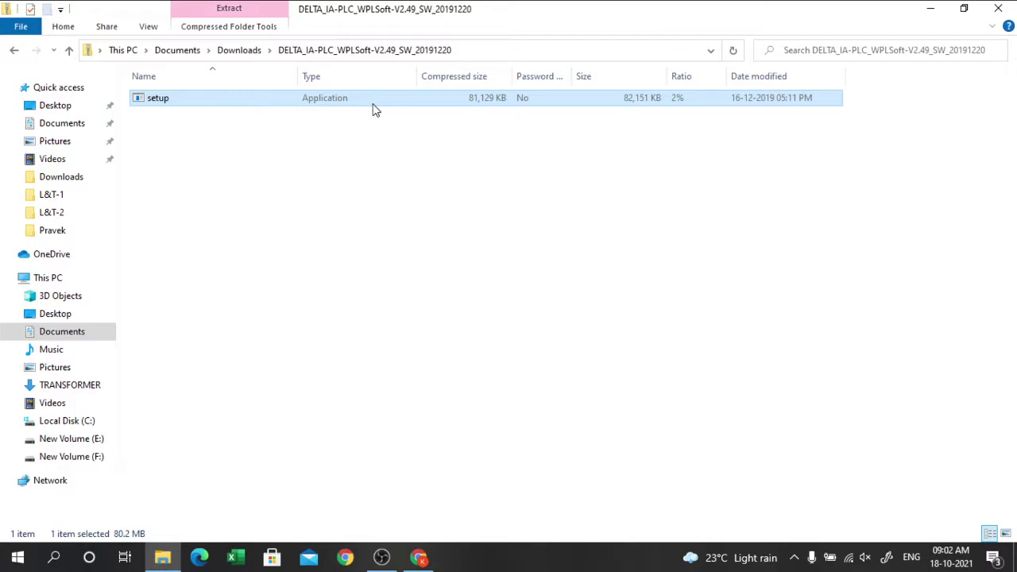
click(371, 130)
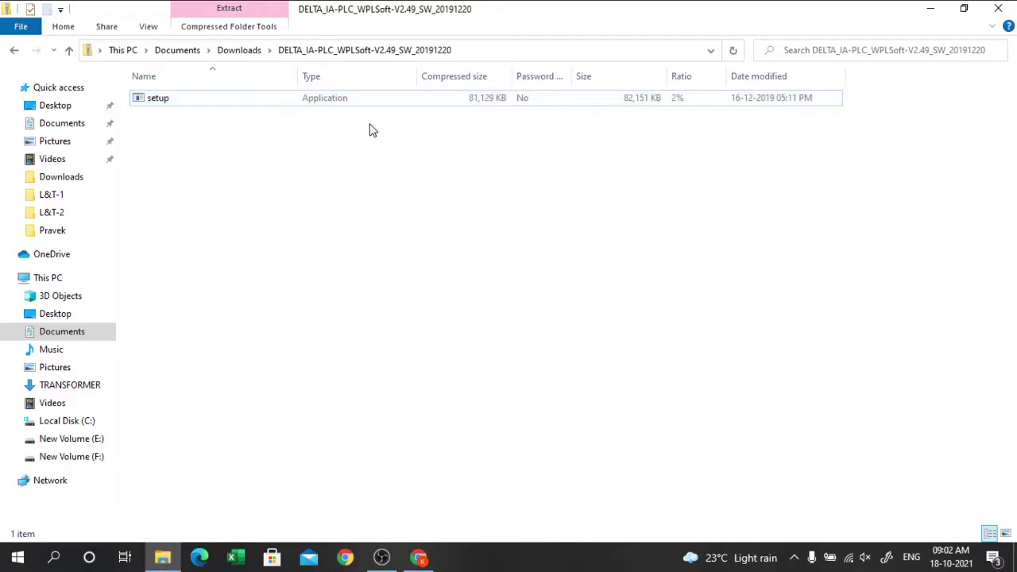
click(340, 99)
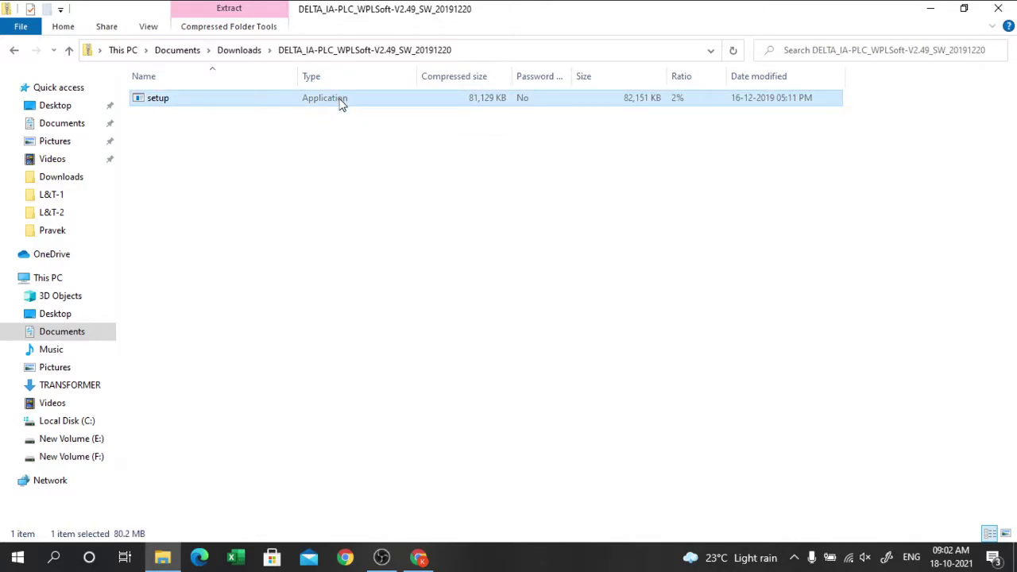
double_click(340, 103)
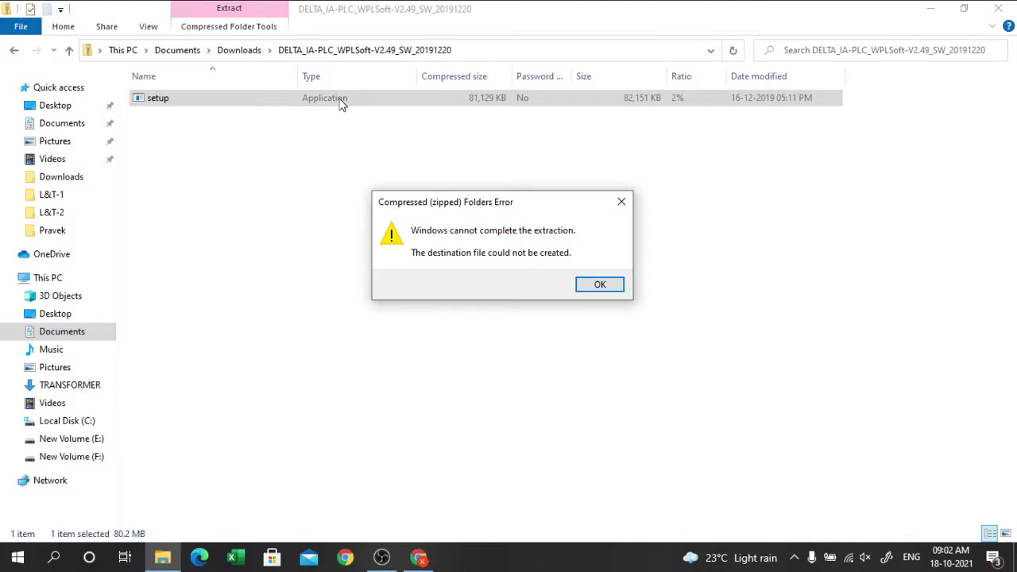
click(597, 288)
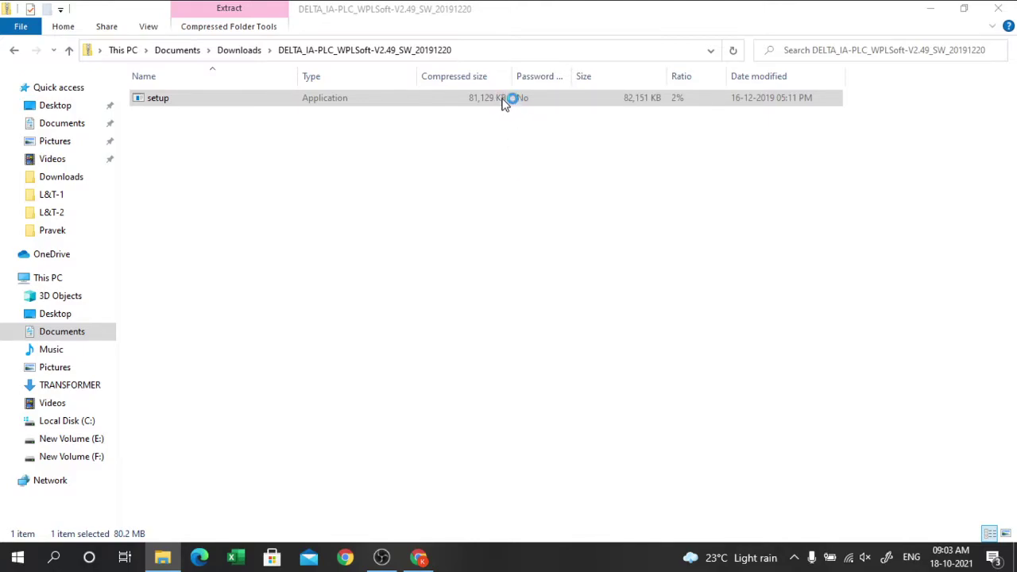
click(510, 149)
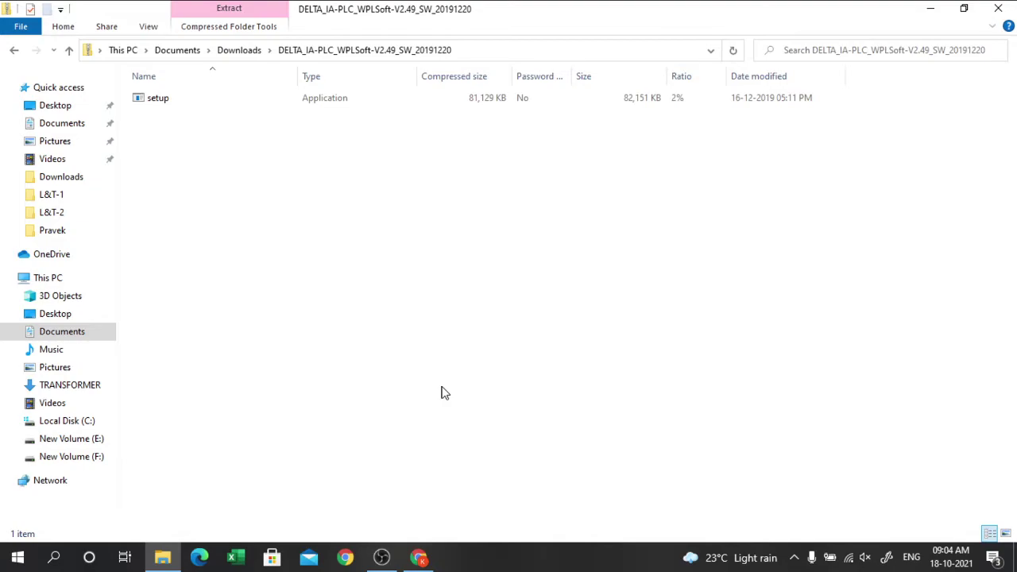
Launch setup again, bring up the first WPLSoft 2.49 installation wizard and advance it to the license agreement
double_click(333, 103)
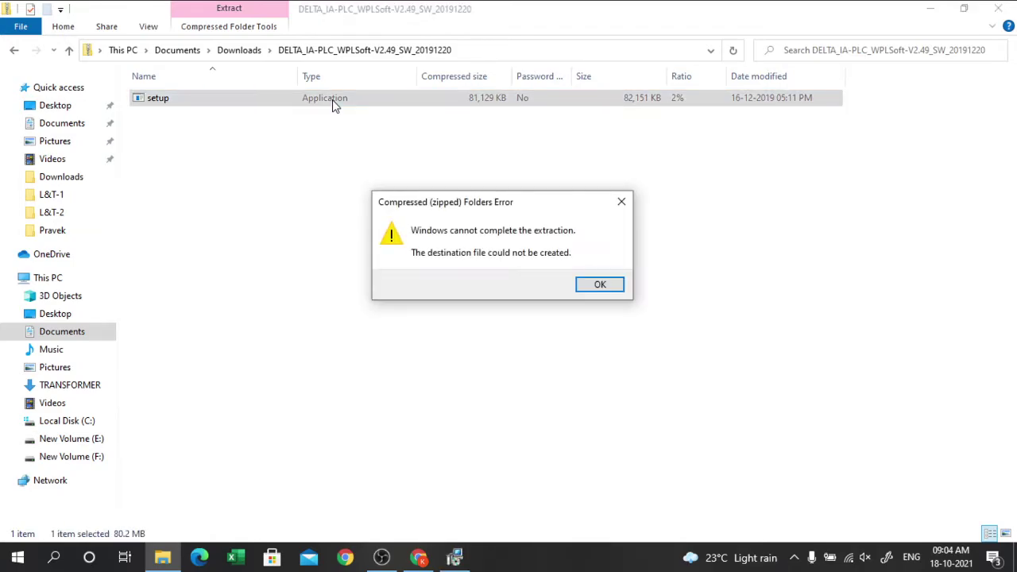
click(594, 284)
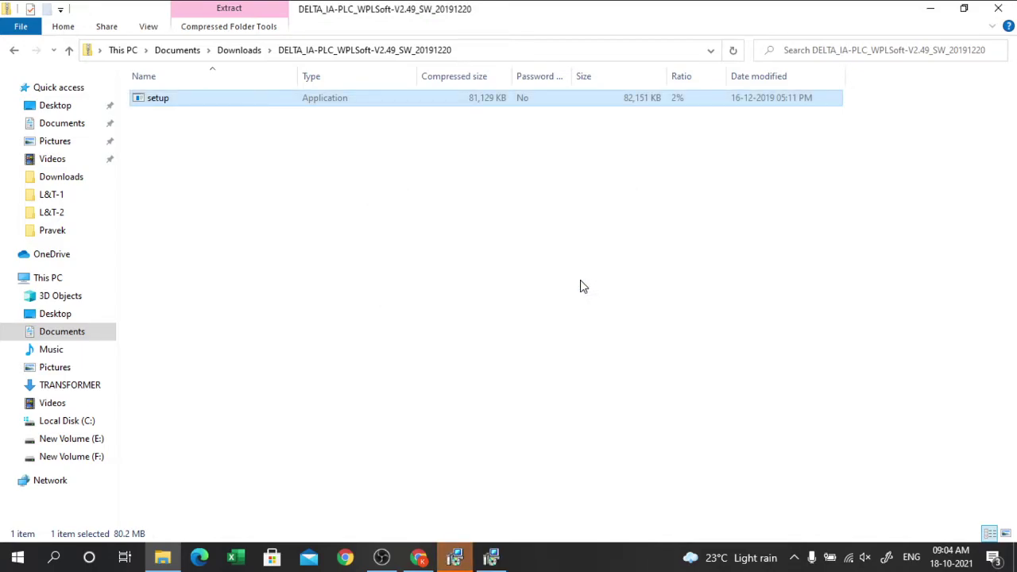
mouse_move(469, 562)
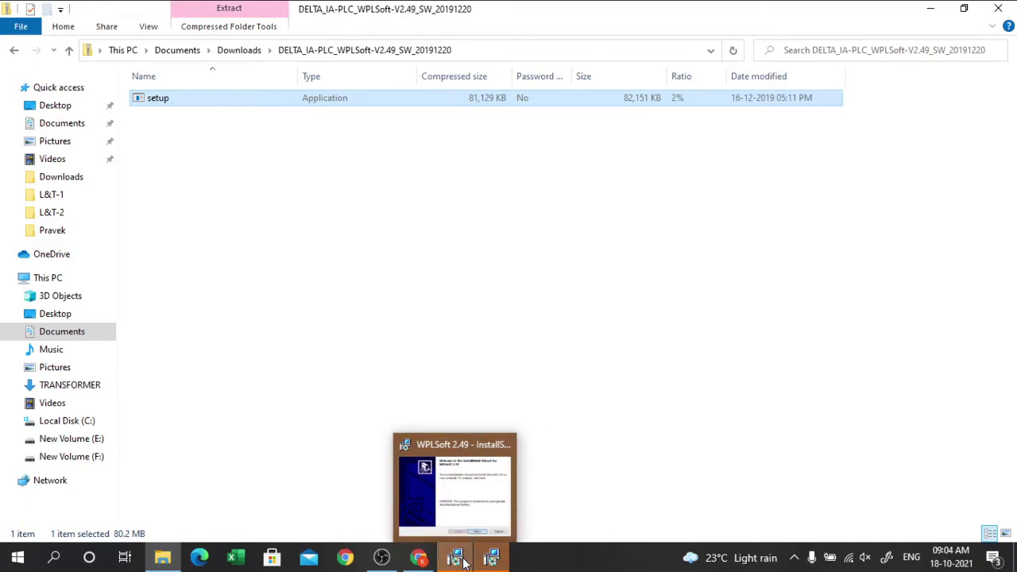
click(466, 561)
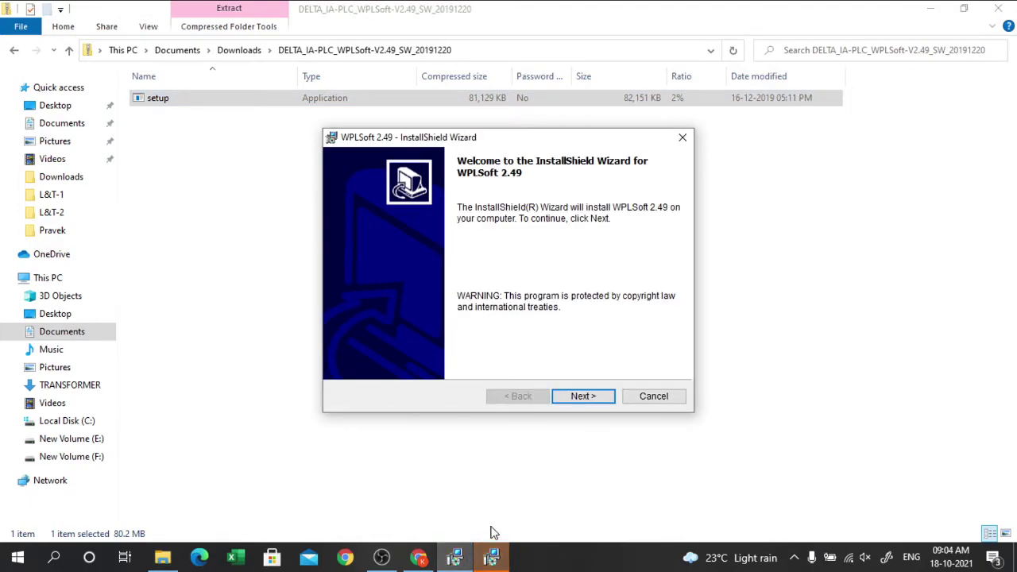
click(585, 397)
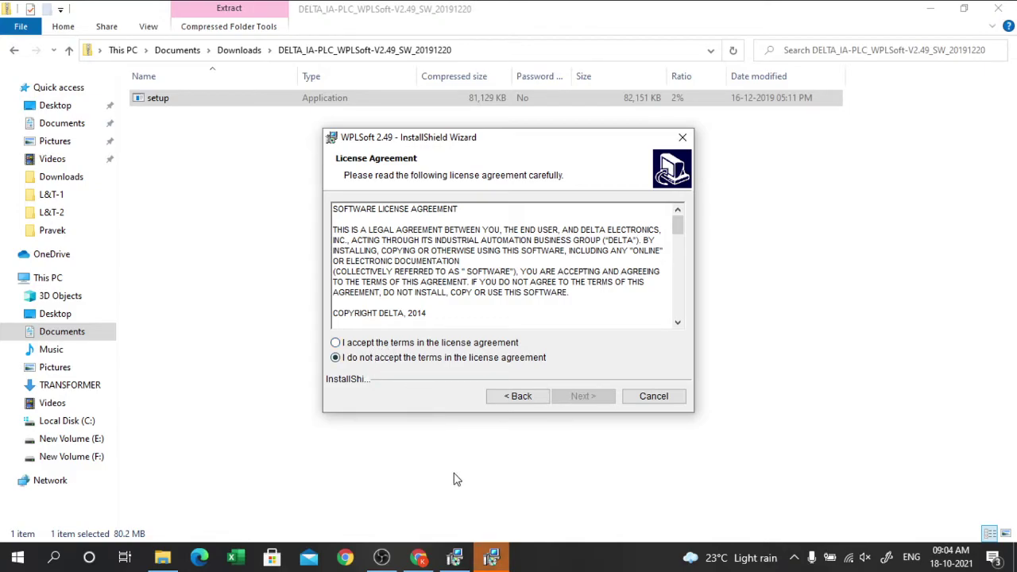
mouse_move(493, 556)
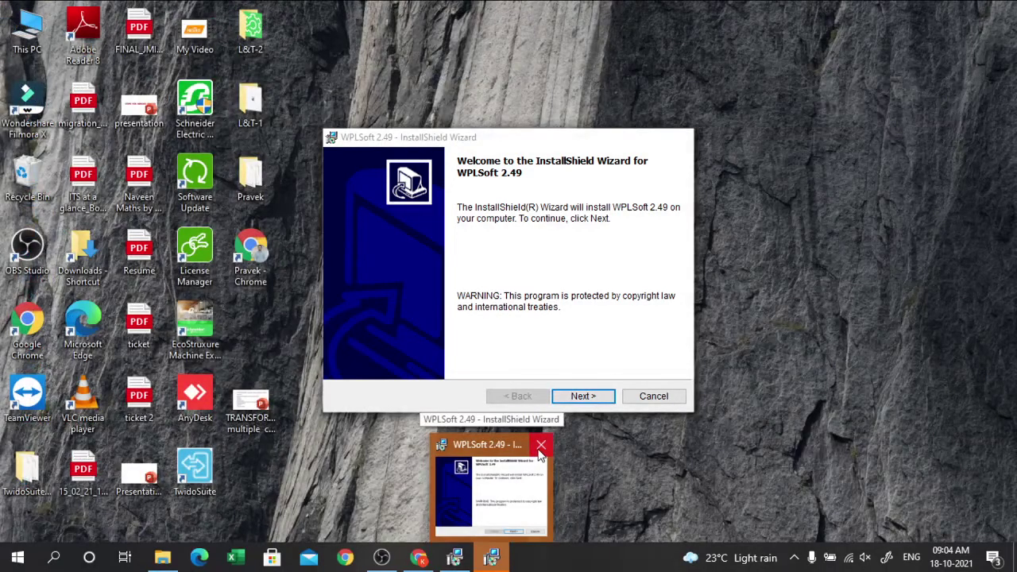
click(541, 445)
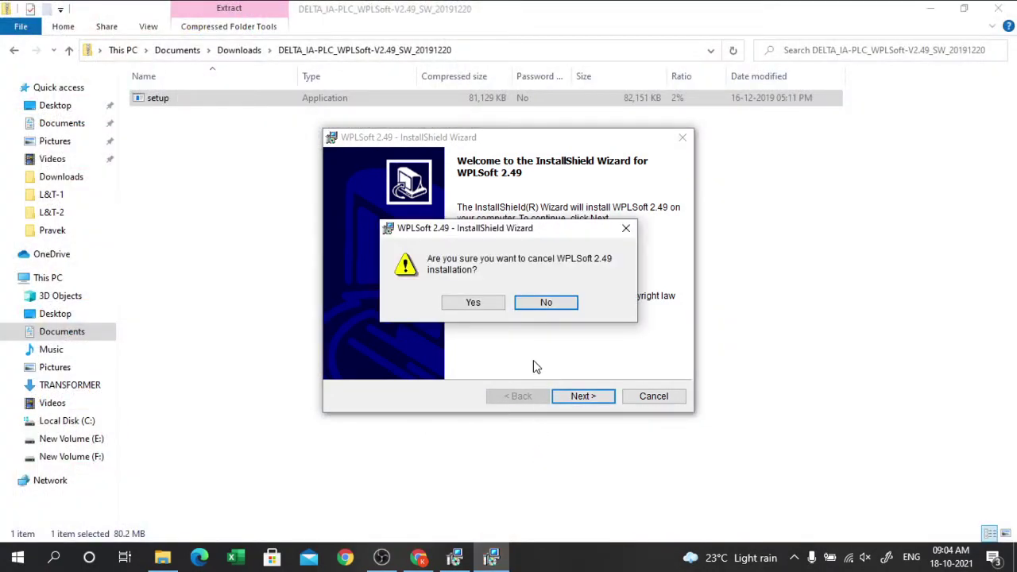
click(544, 303)
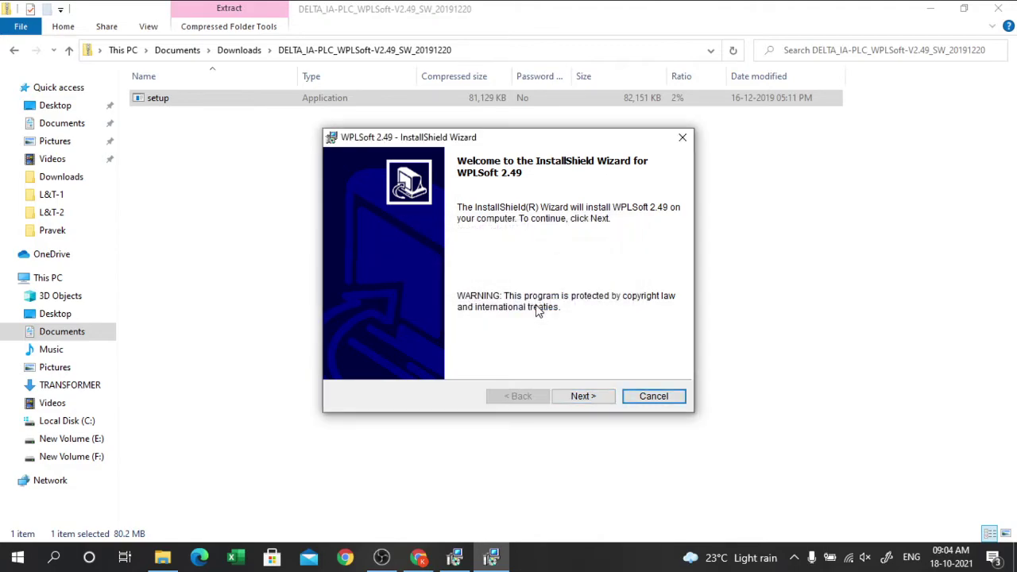
In the second wizard, accept the license terms, keep the default customer information for all users, install WPLSoft 2.49 and finish
click(583, 396)
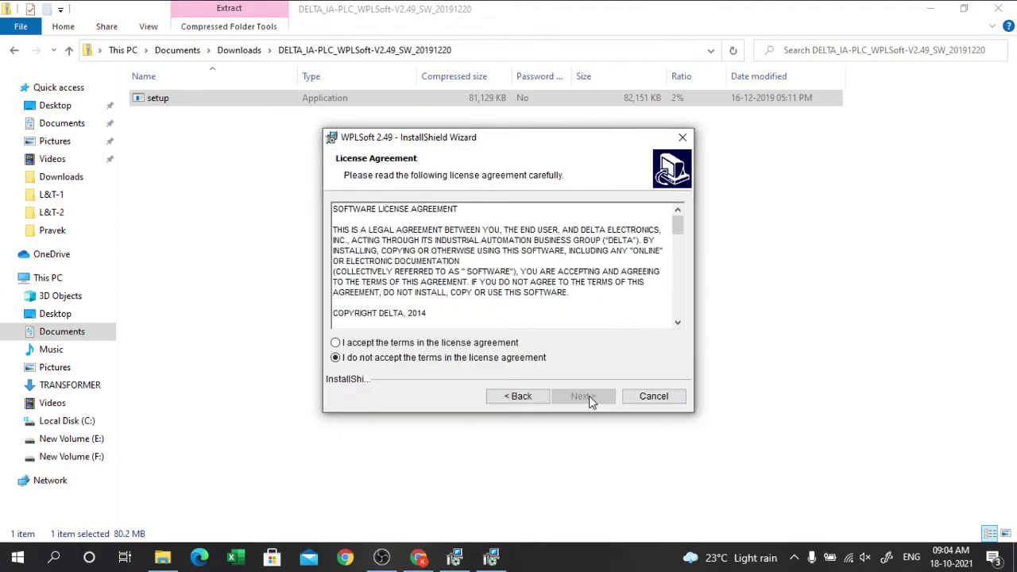
click(336, 343)
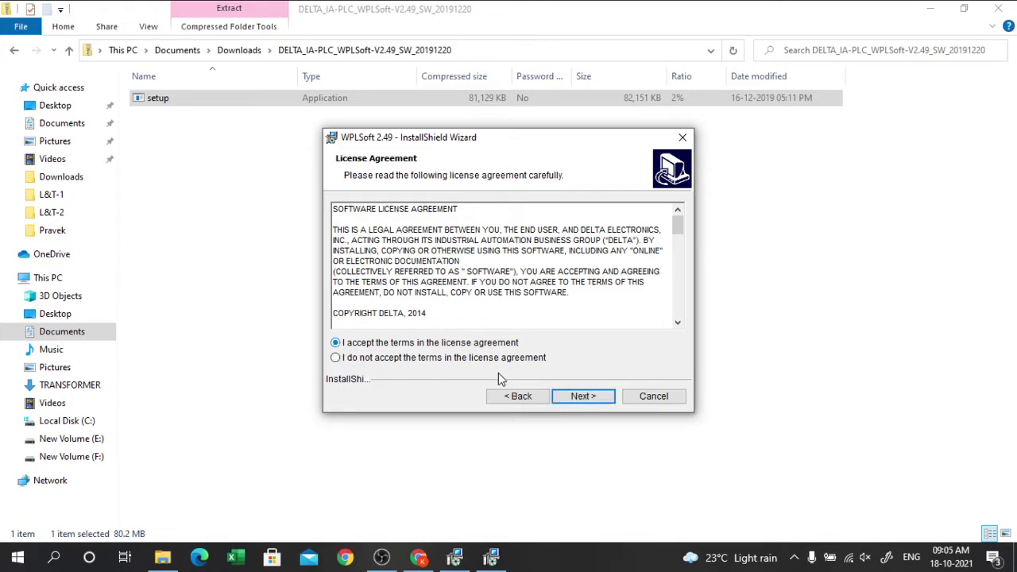
click(568, 400)
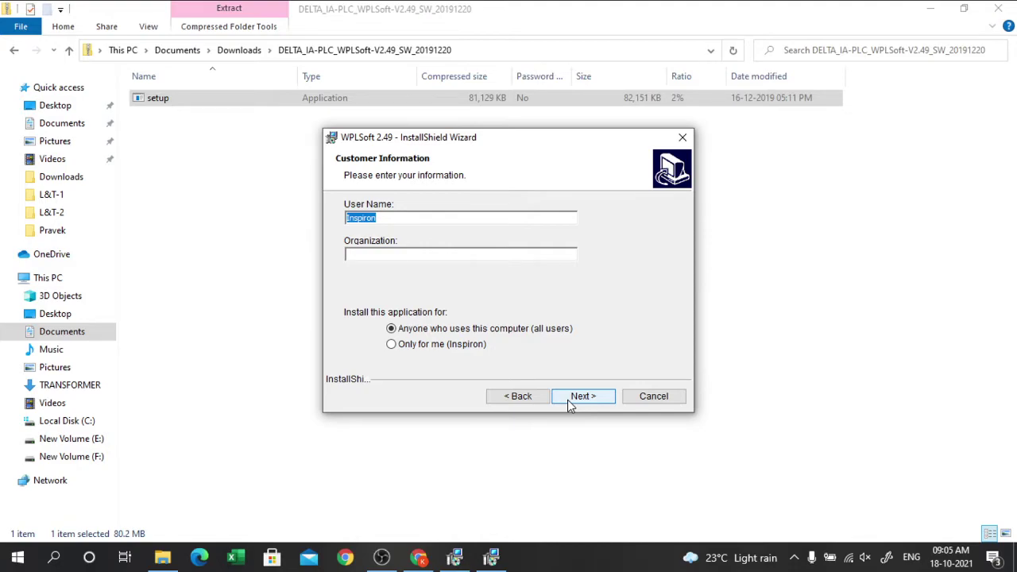
click(568, 401)
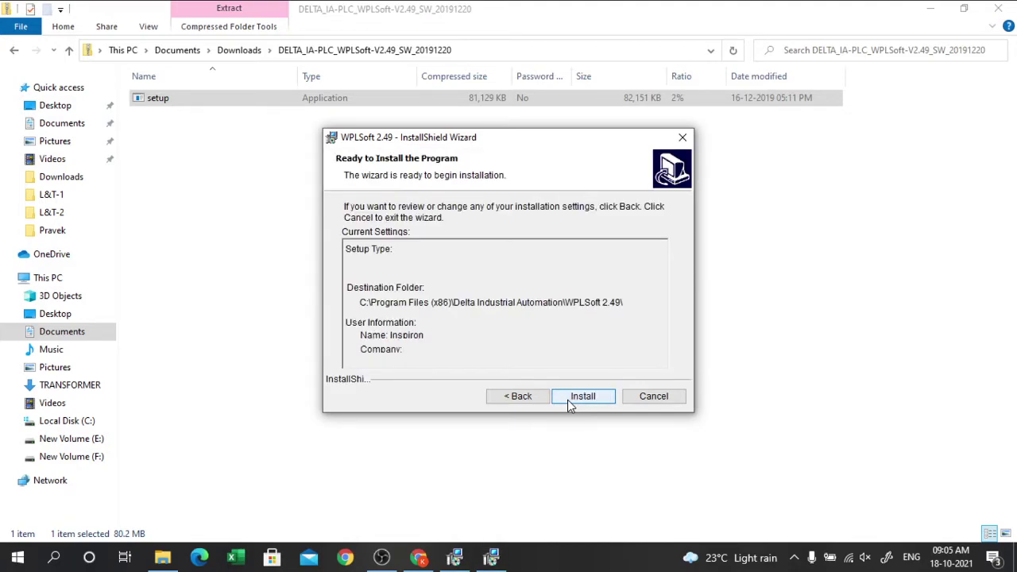
click(567, 399)
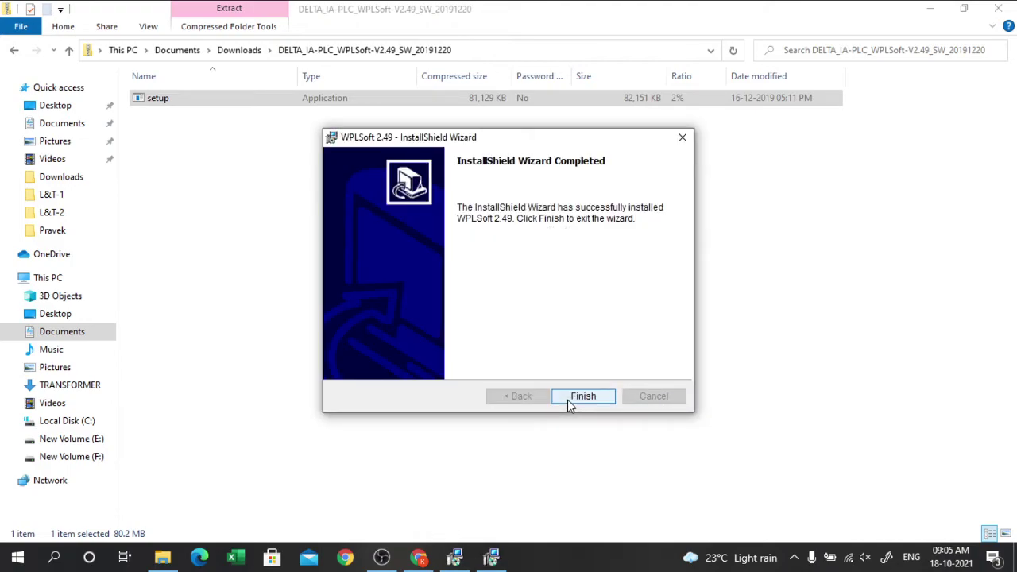
click(568, 400)
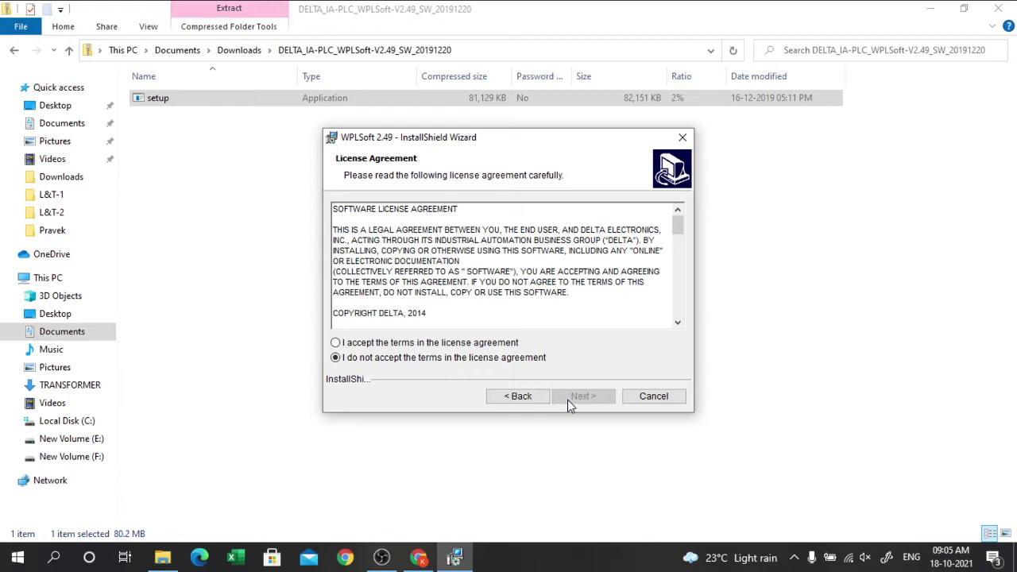
Complete the remaining WPLSoft 2.49 wizard by accepting its license terms, keeping the default settings, installing and closing it
click(337, 344)
click(580, 397)
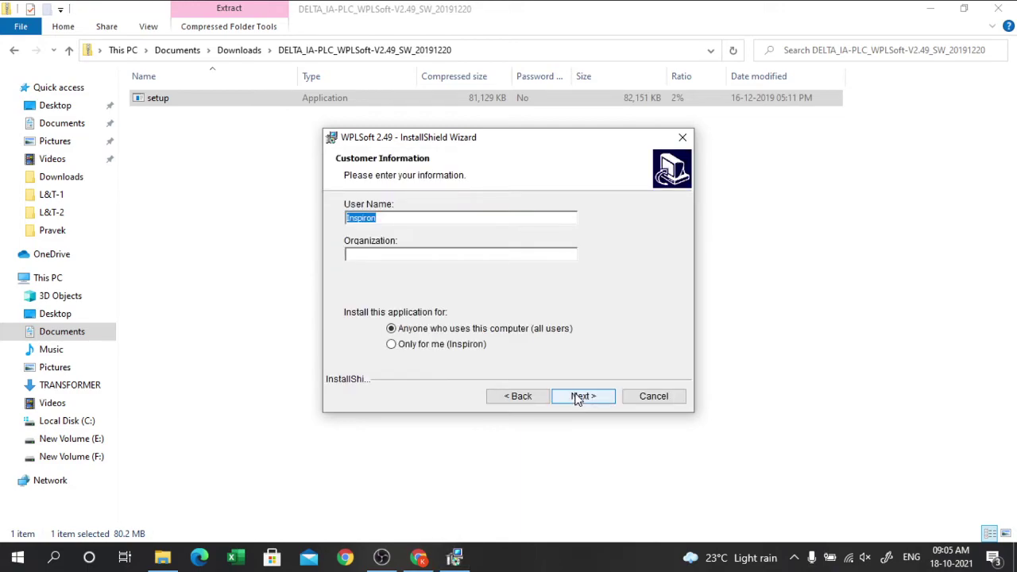
click(582, 396)
click(578, 397)
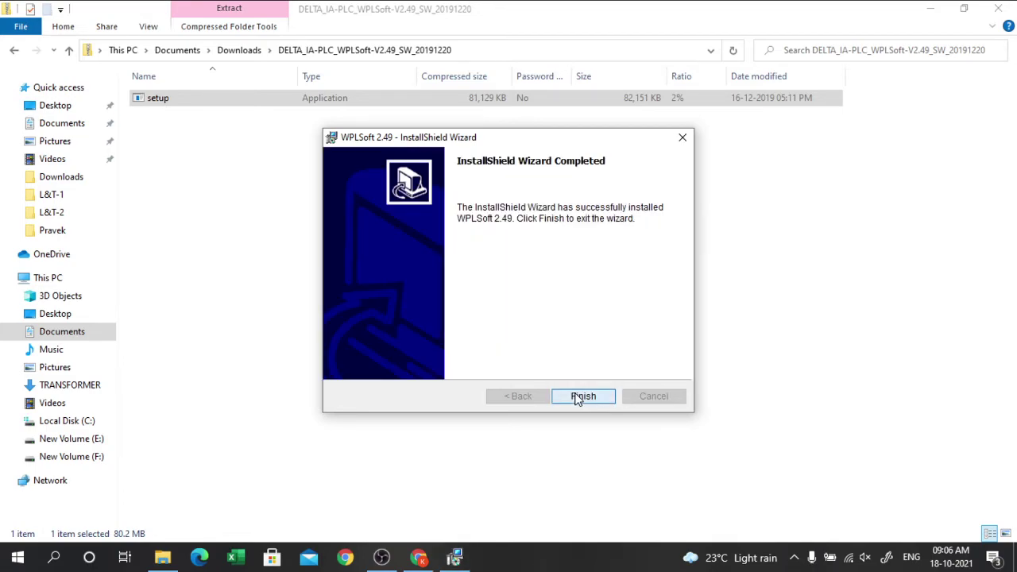
click(578, 397)
click(613, 391)
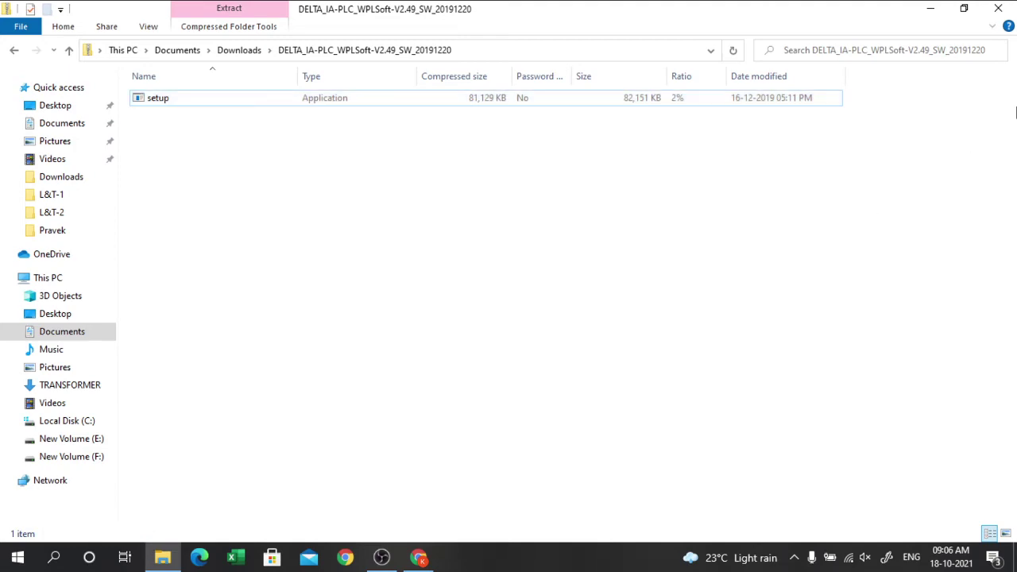
Launch WPLSoft 2.49 from the desktop and create a new program titled "tutorial" for PLC model SV2 with file name Dvp1
click(934, 10)
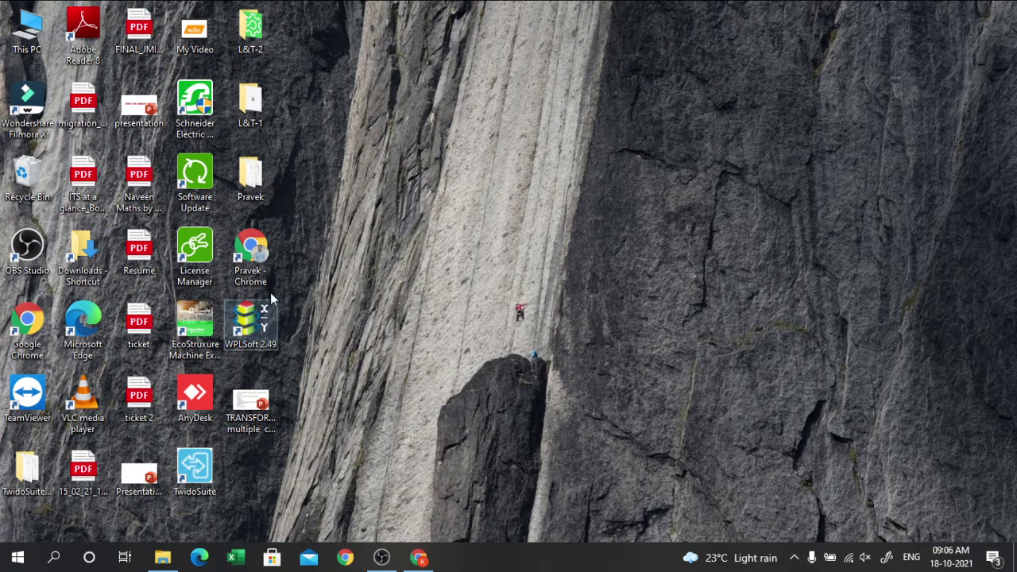
double_click(243, 325)
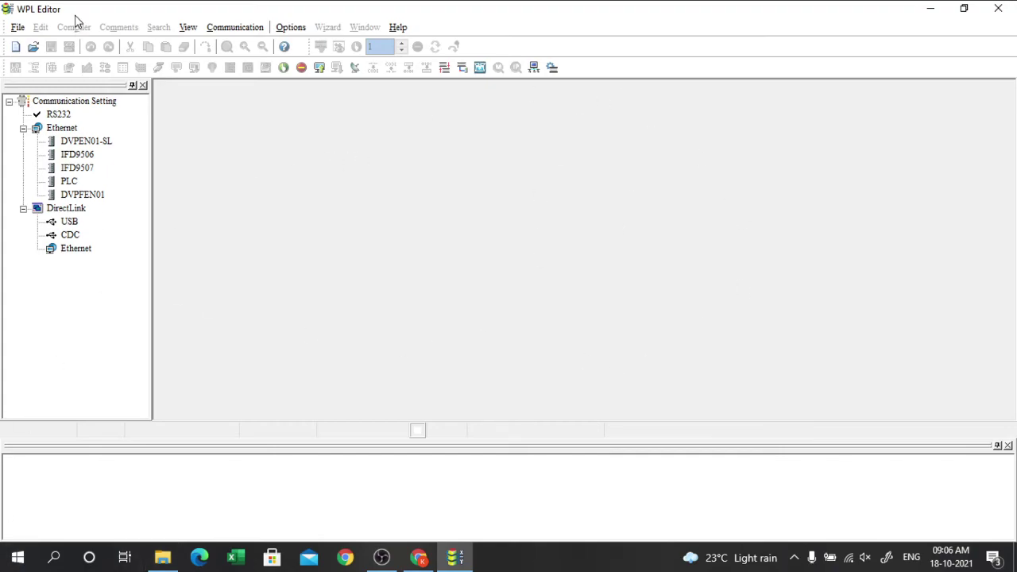
click(22, 31)
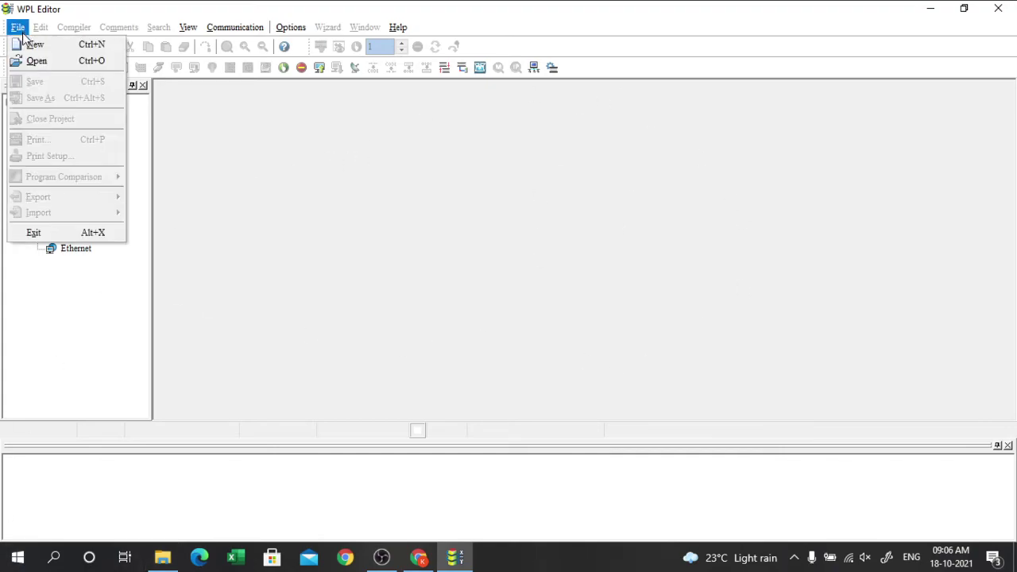
click(30, 44)
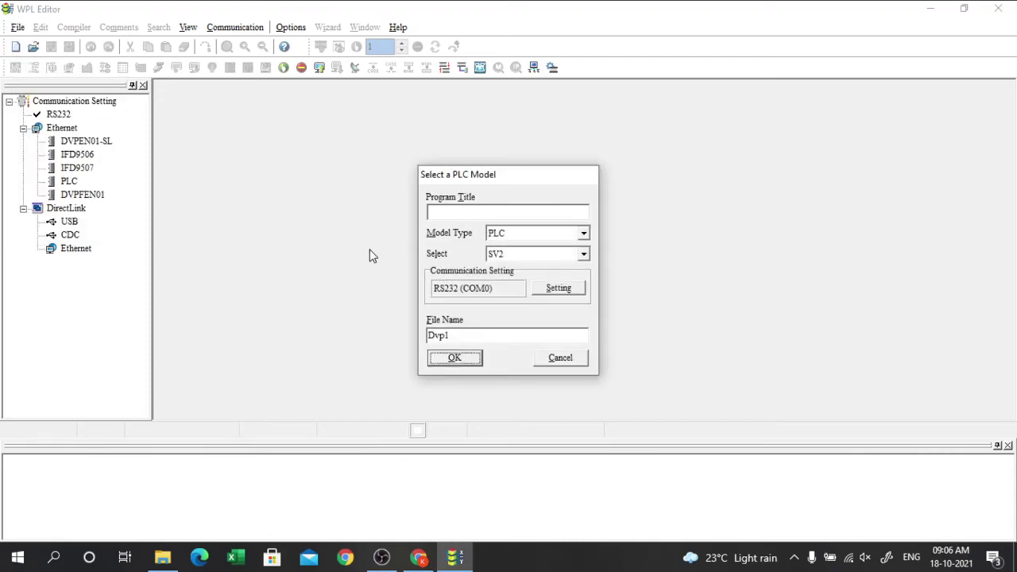
click(476, 209)
text(t)
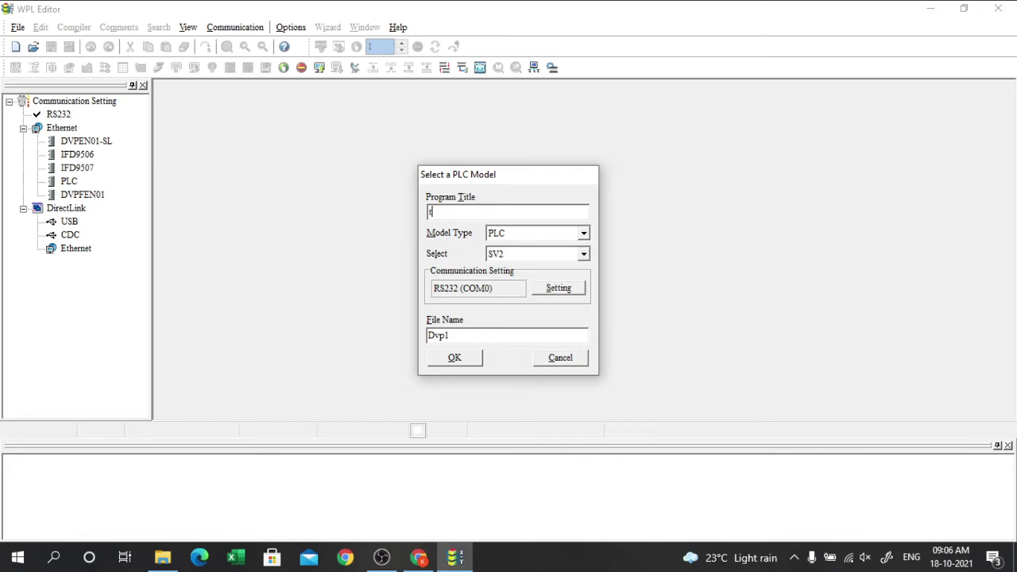
text(utorial)
click(467, 363)
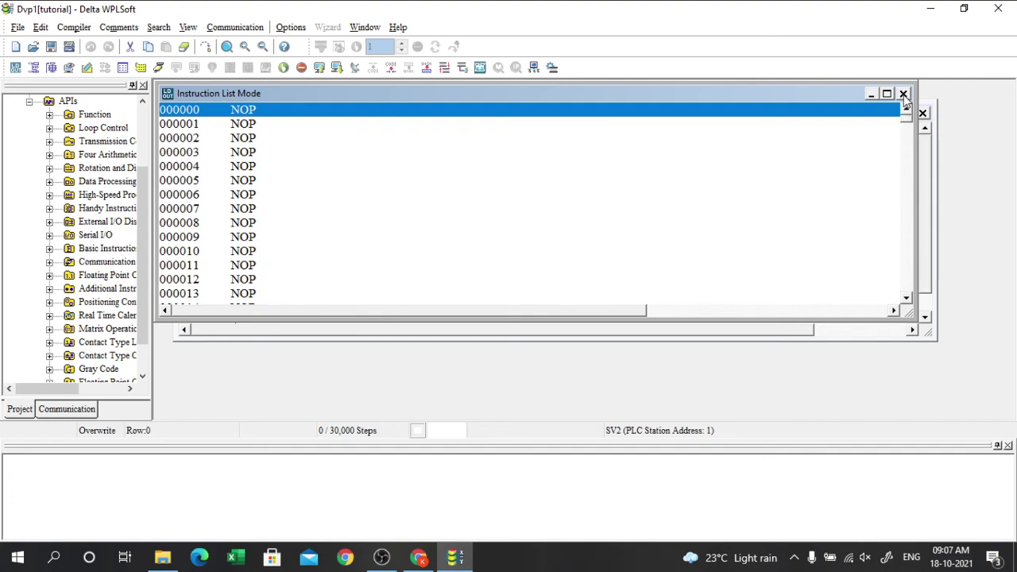
Close the Instruction List Mode window and maximize the Ladder Diagram Mode window
click(903, 93)
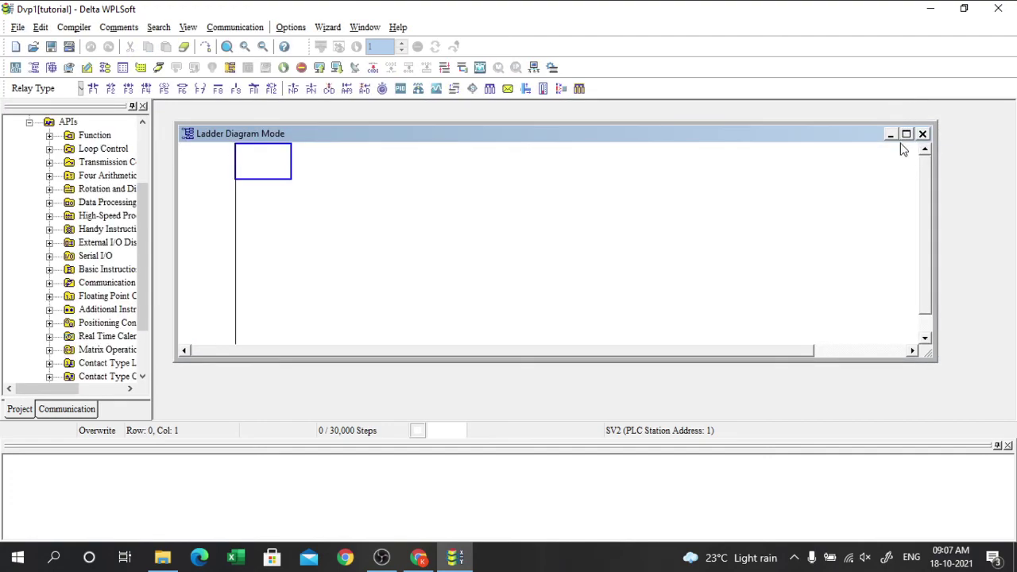
click(907, 134)
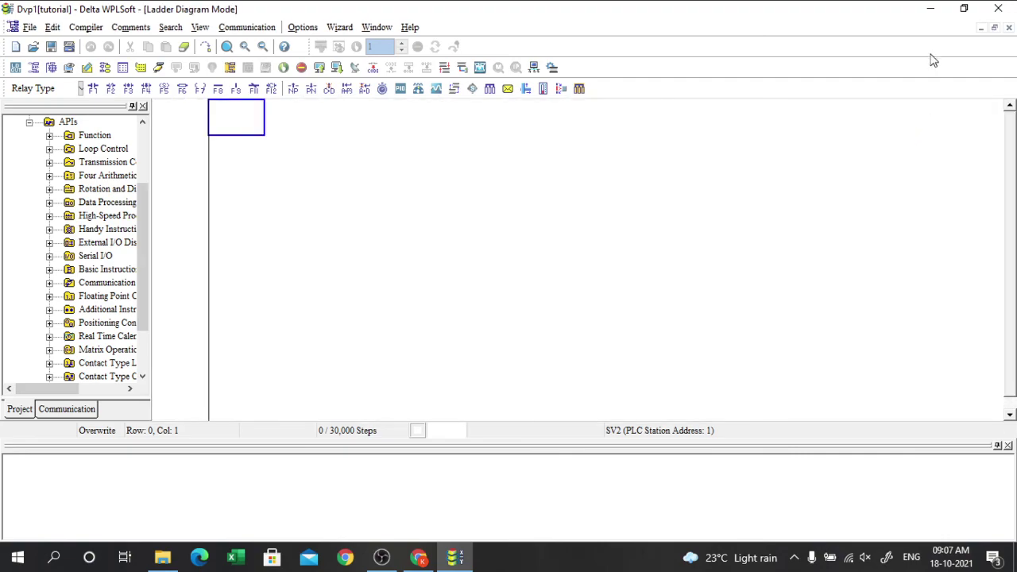
click(383, 558)
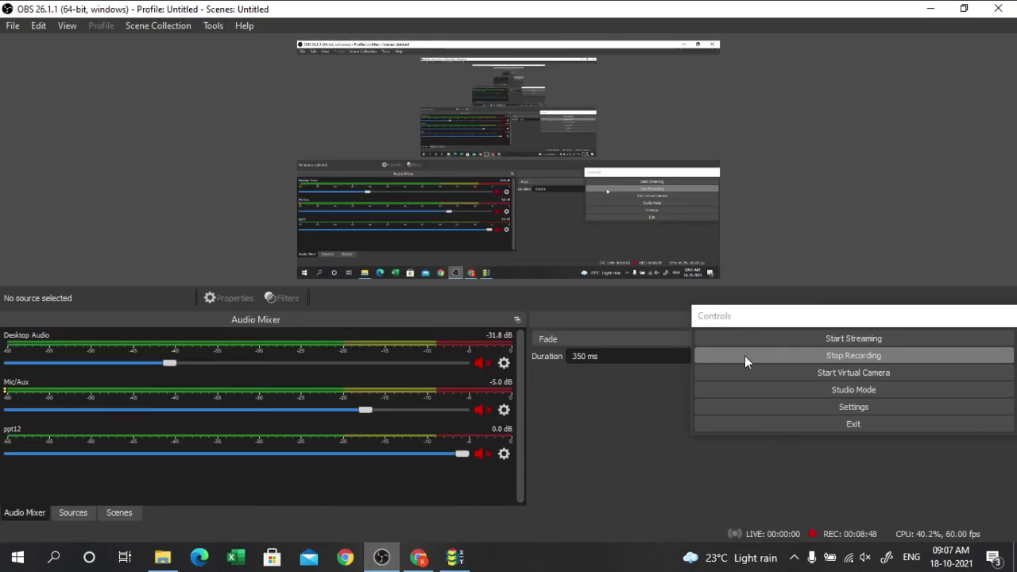